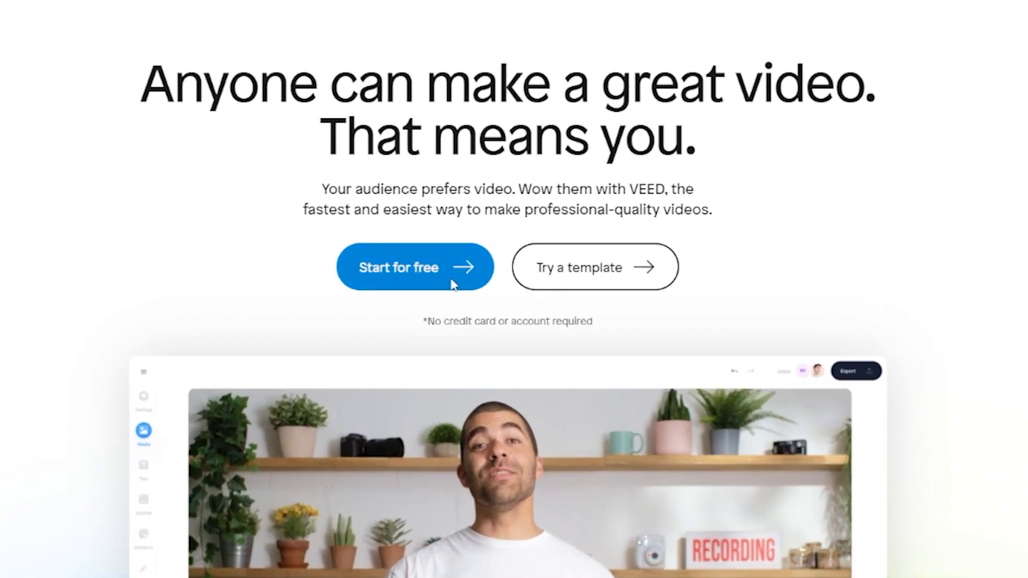
Start a free project and upload the nocaption video from the captions folder
click(451, 284)
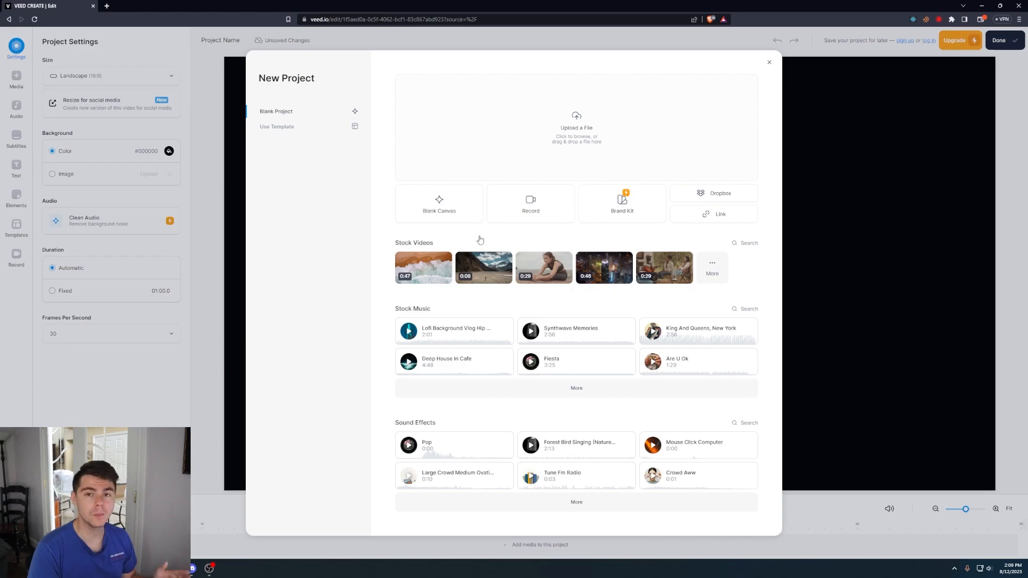
click(576, 129)
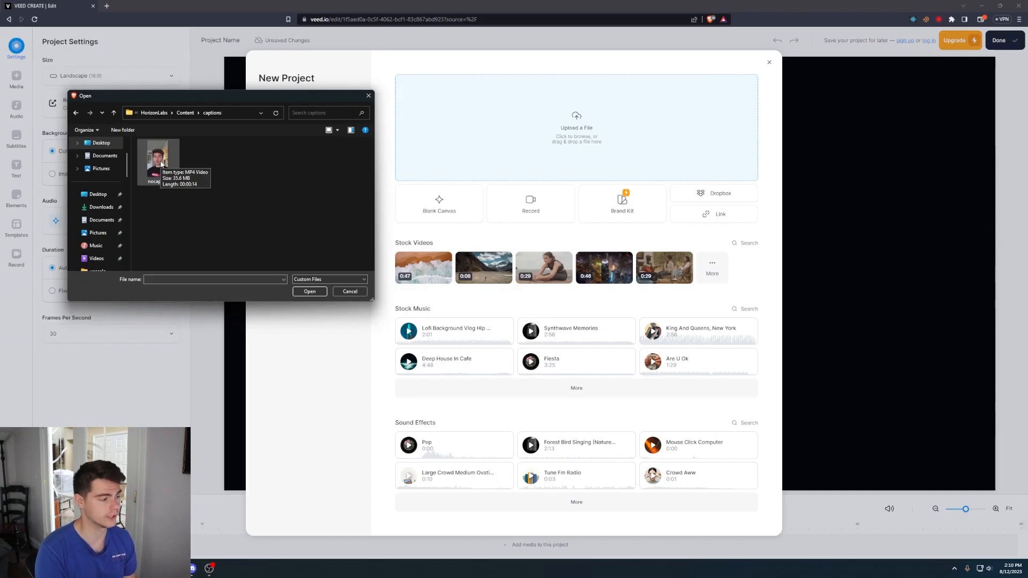
double_click(154, 167)
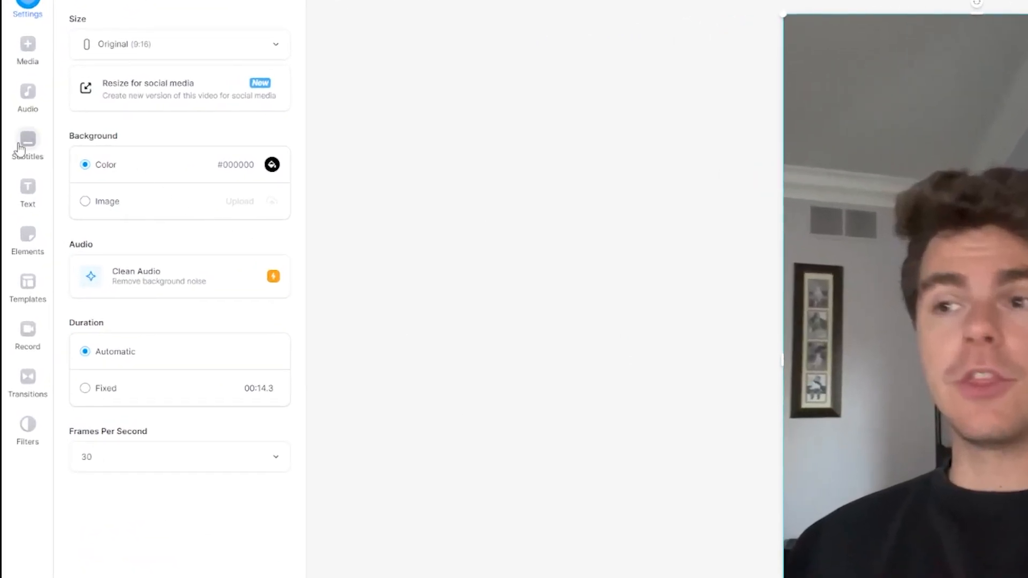
Generate automatic English subtitles for the uploaded video and check them in playback
click(21, 146)
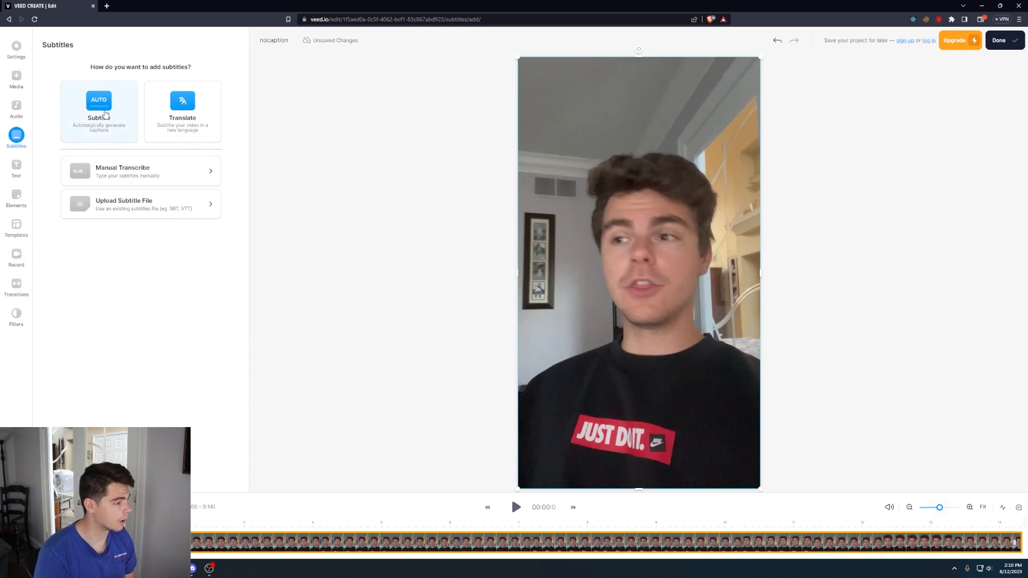
click(105, 113)
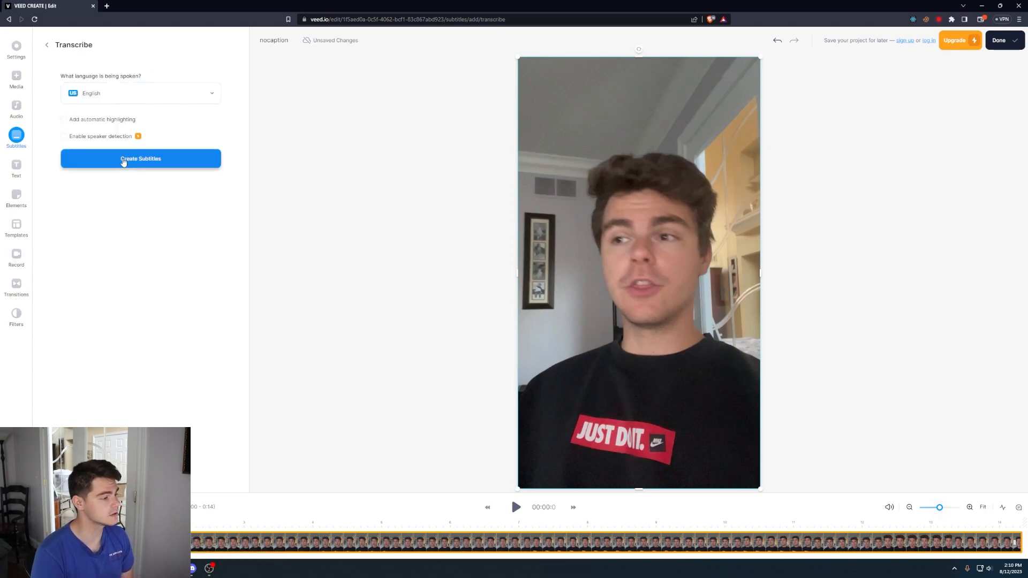
click(123, 162)
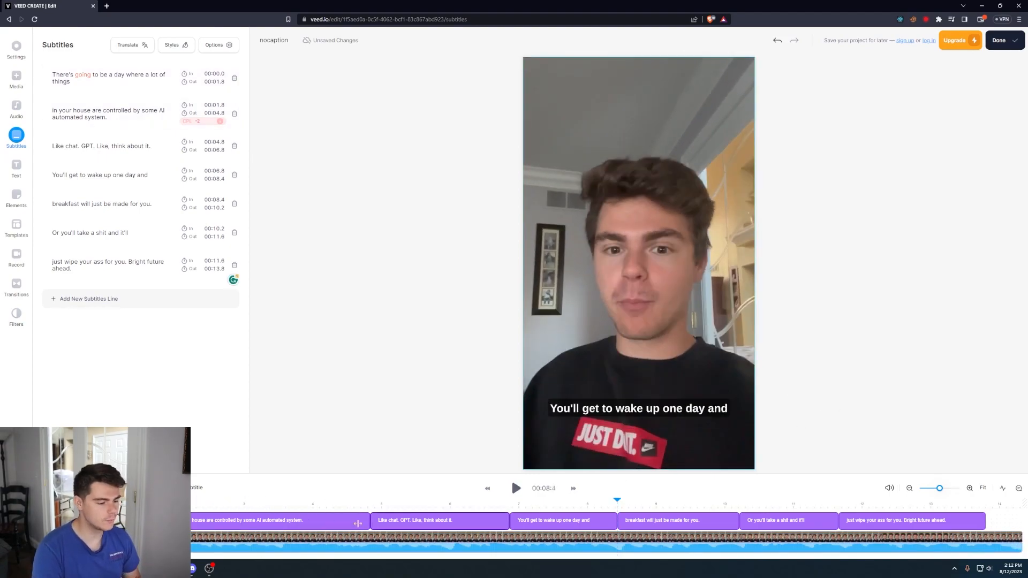
click(276, 503)
key(space)
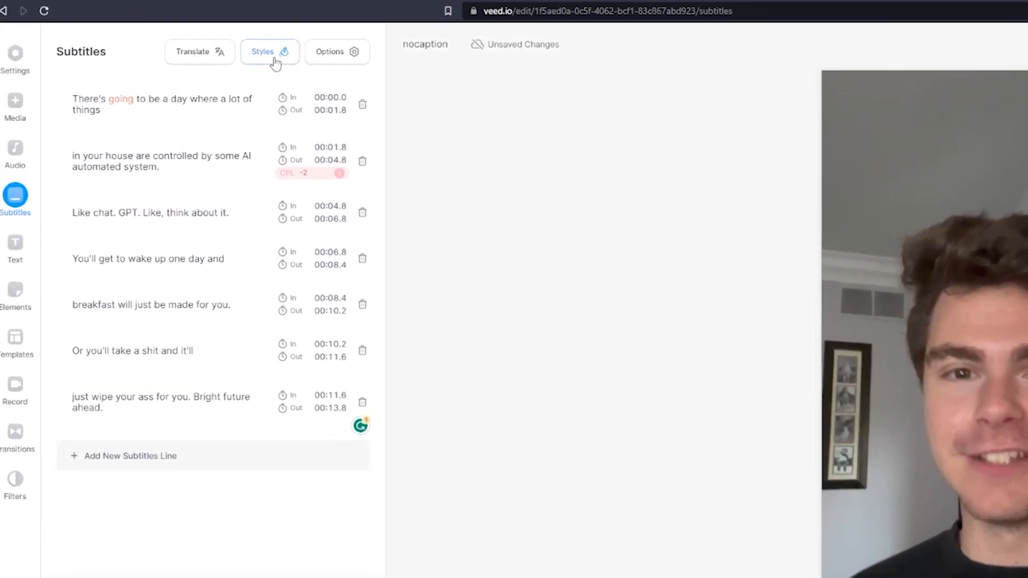
Try the Karaoke and Default preset styles on the subtitles, settling on the Highlight preset
click(277, 59)
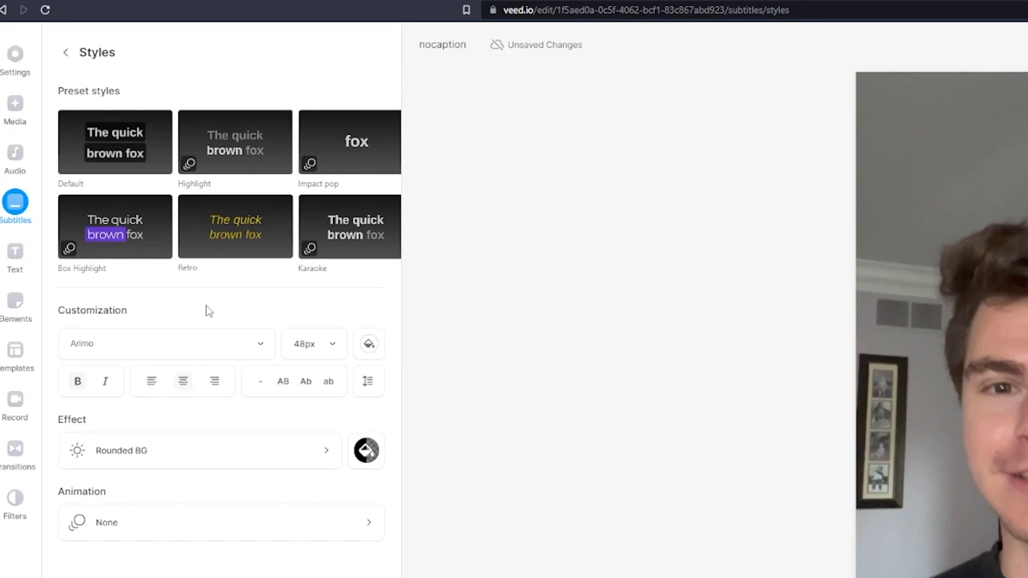
click(349, 227)
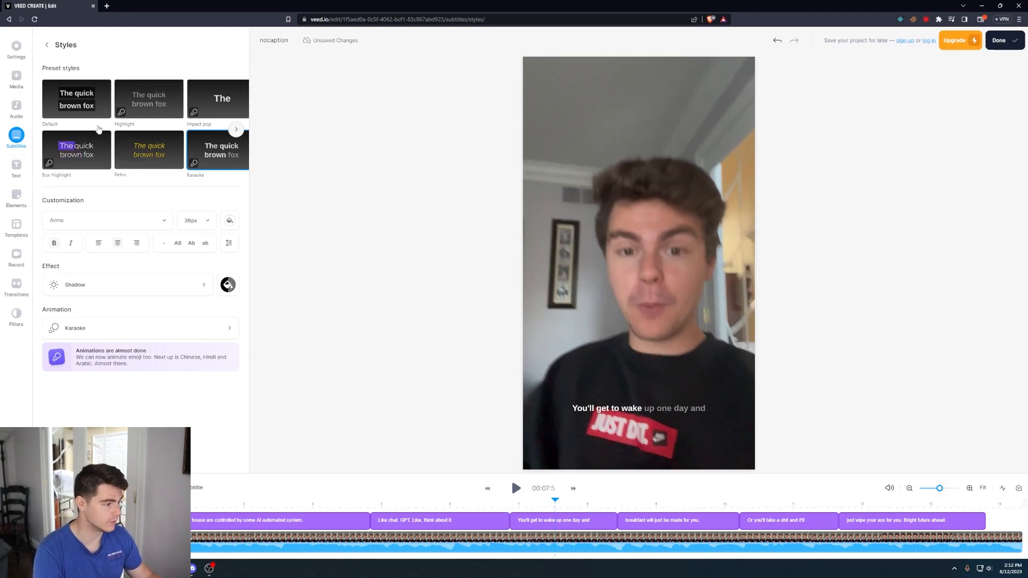
click(86, 107)
click(153, 104)
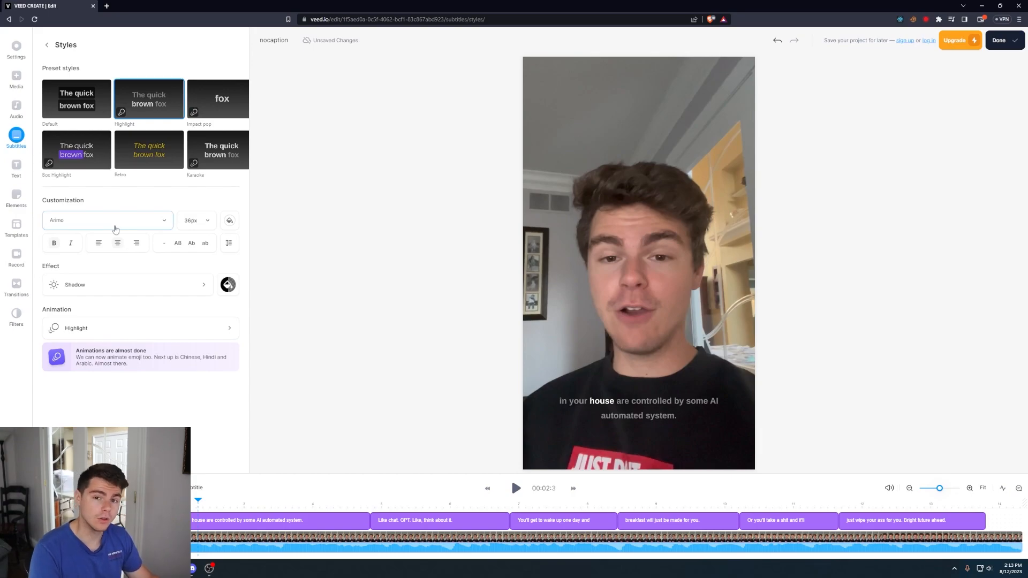
Set the subtitle font size to 48px and play the video to check it
click(183, 228)
scroll(198, 322, down, 1)
click(194, 306)
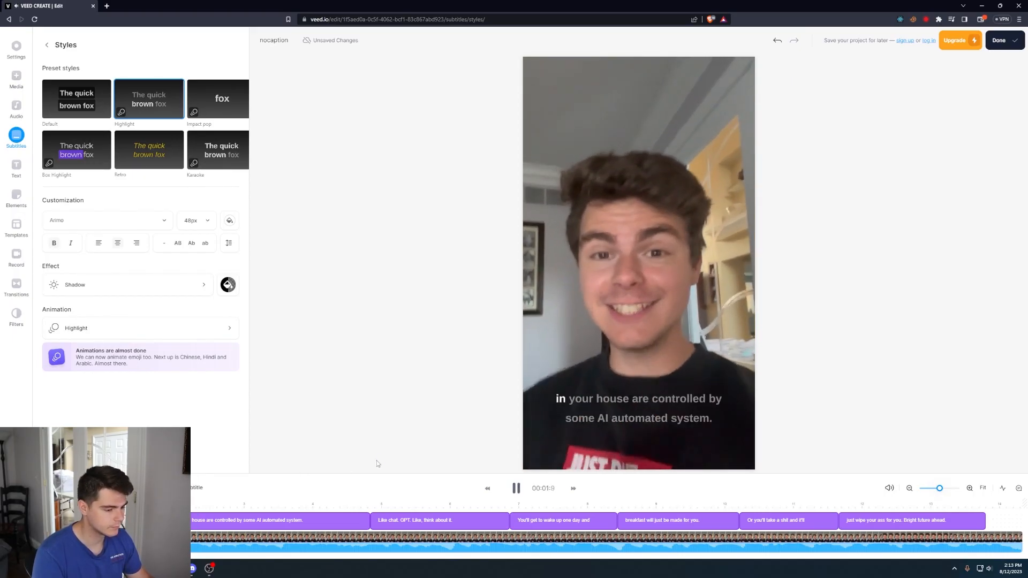
key(space)
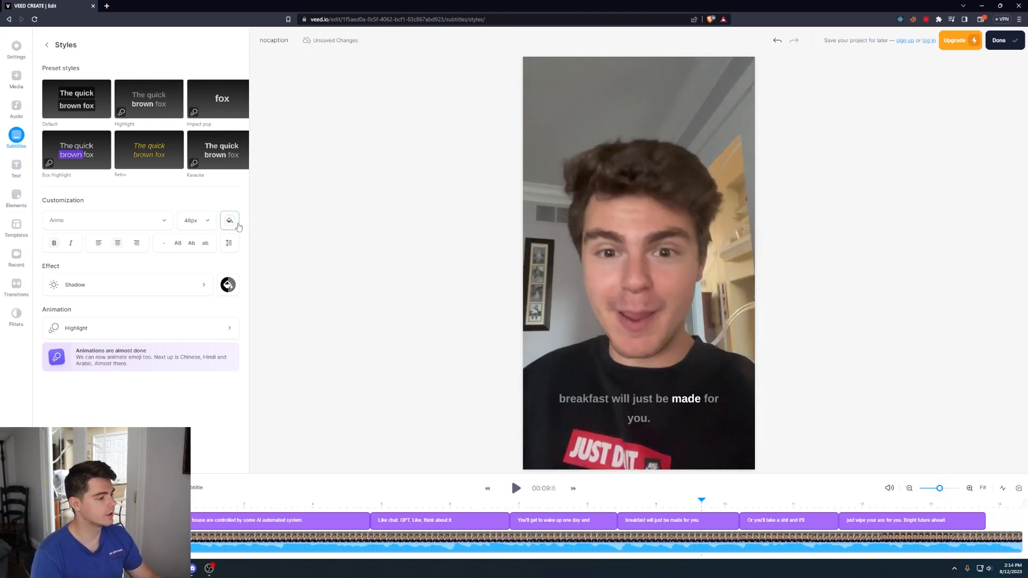
Try yellow and red as the subtitle text colour and toggle the bold formatting
click(229, 220)
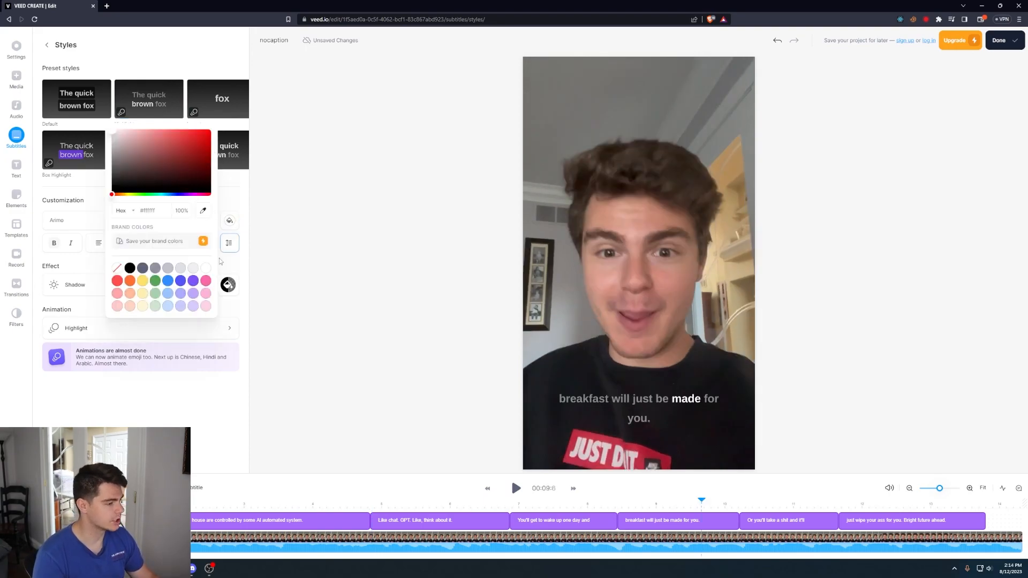
click(143, 281)
click(117, 281)
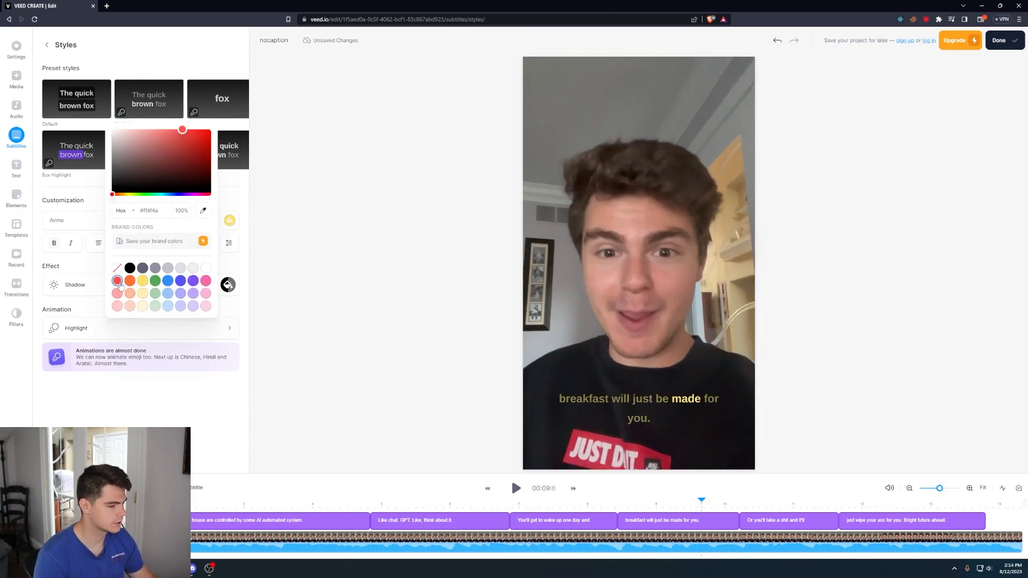
click(47, 249)
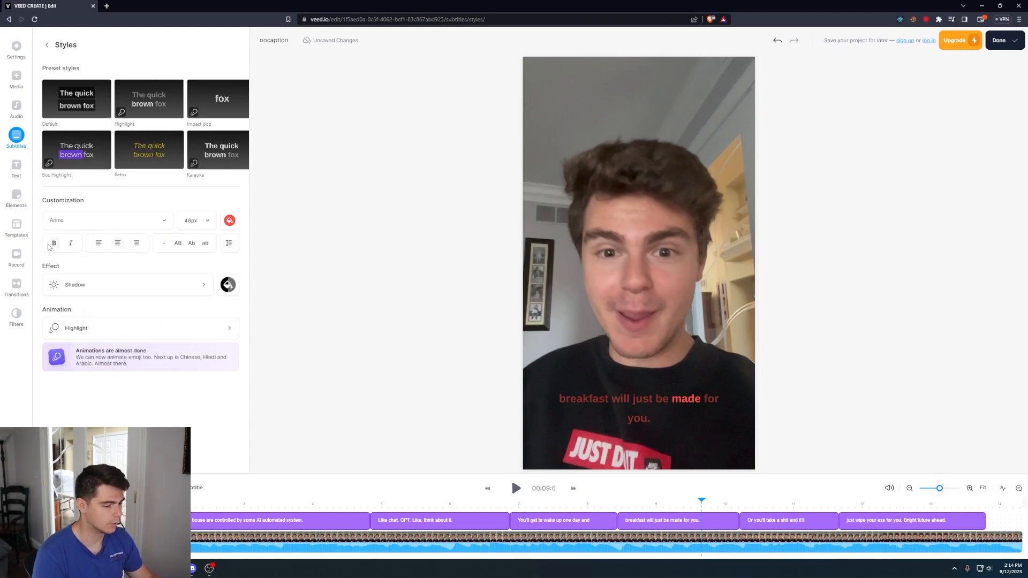
click(50, 244)
click(53, 248)
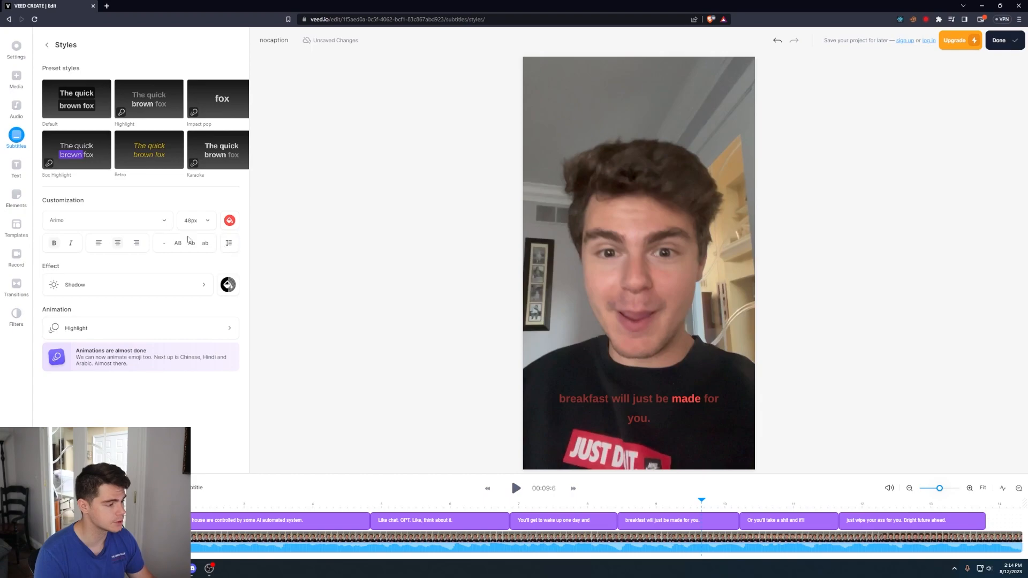
Change all subtitles to uppercase and look at the line height and letter spacing options
click(178, 242)
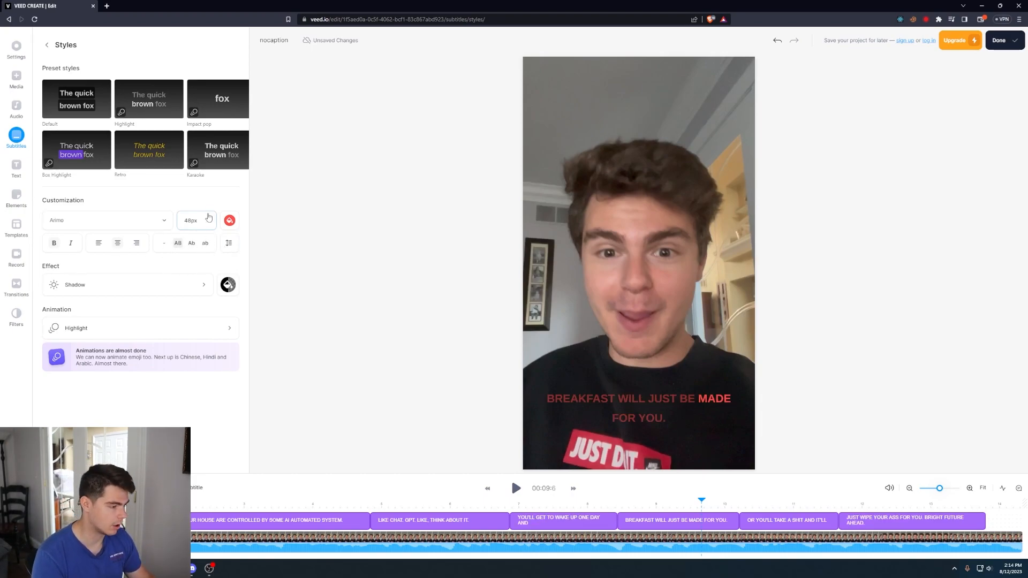
click(229, 244)
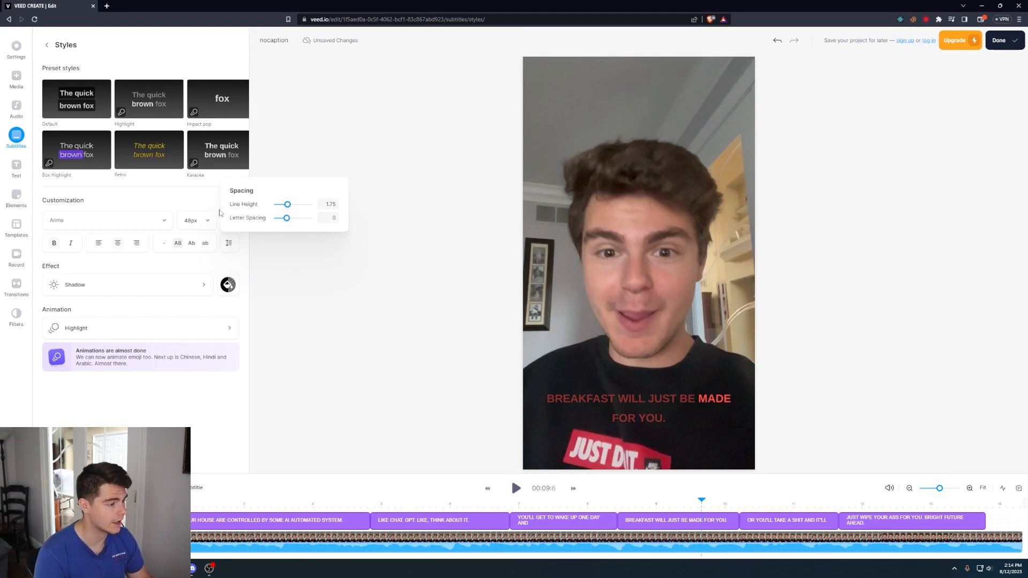
click(107, 338)
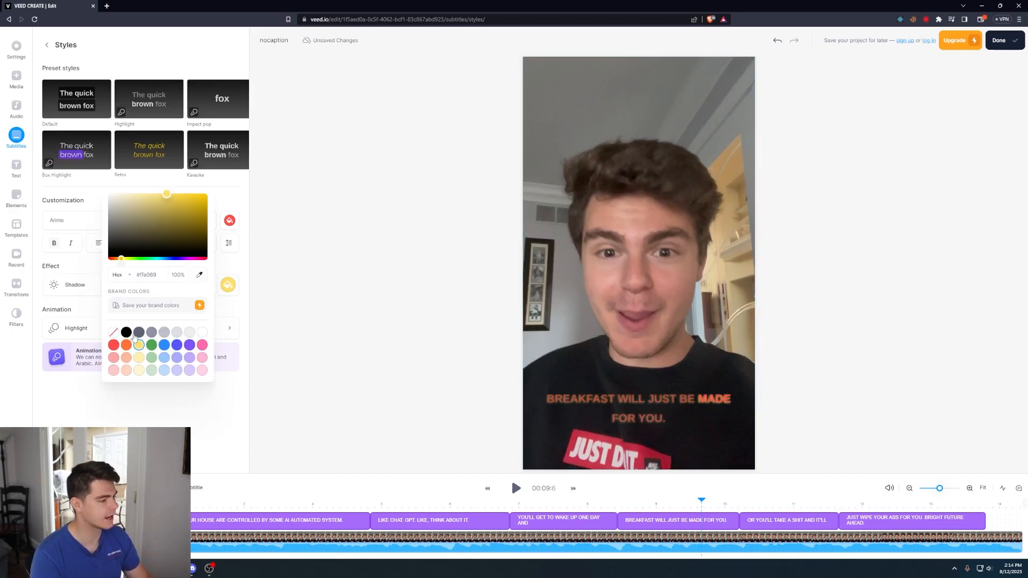
Try a black subtitle shadow, set the shadow colour to indigo blue, and make the subtitle text white
click(126, 332)
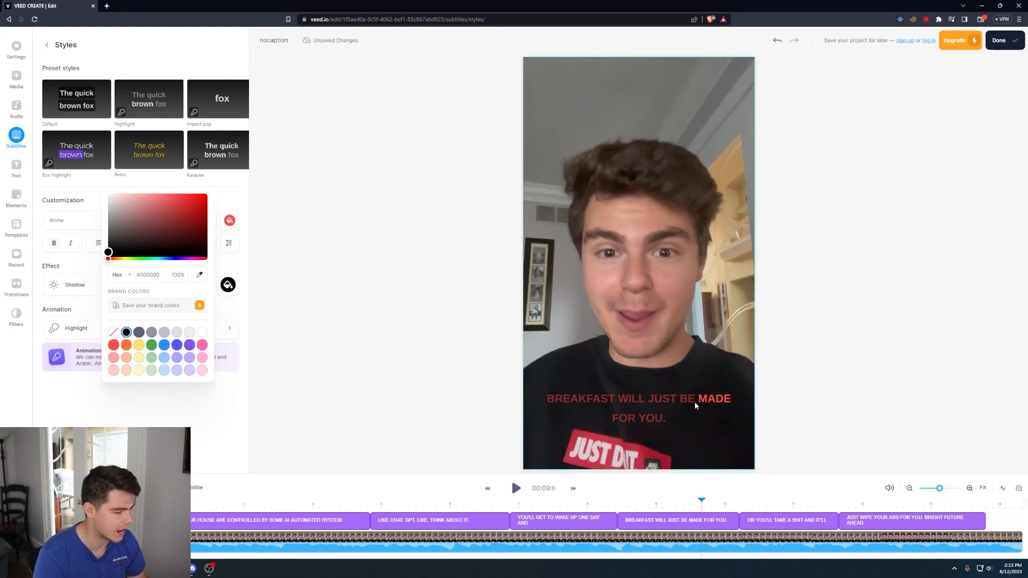
click(177, 345)
click(84, 312)
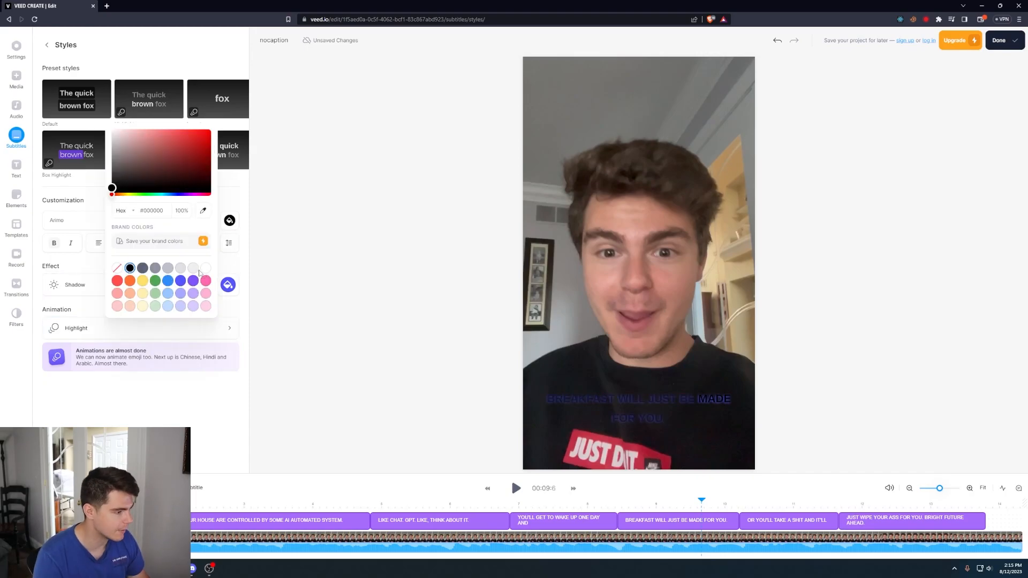
click(206, 269)
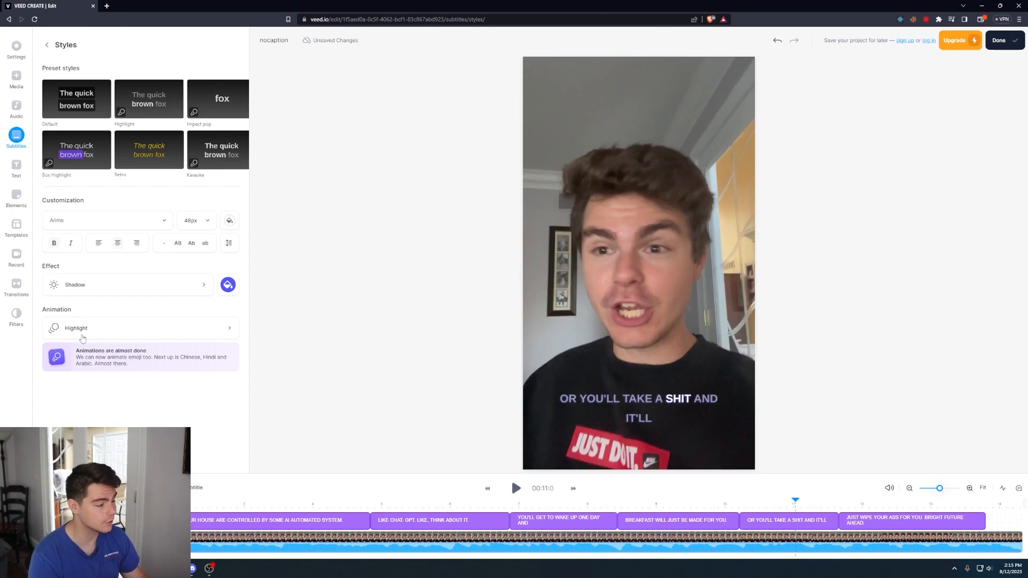
Try the Drop In and Impact Pop animations on the subtitles and preview them in playback
click(80, 336)
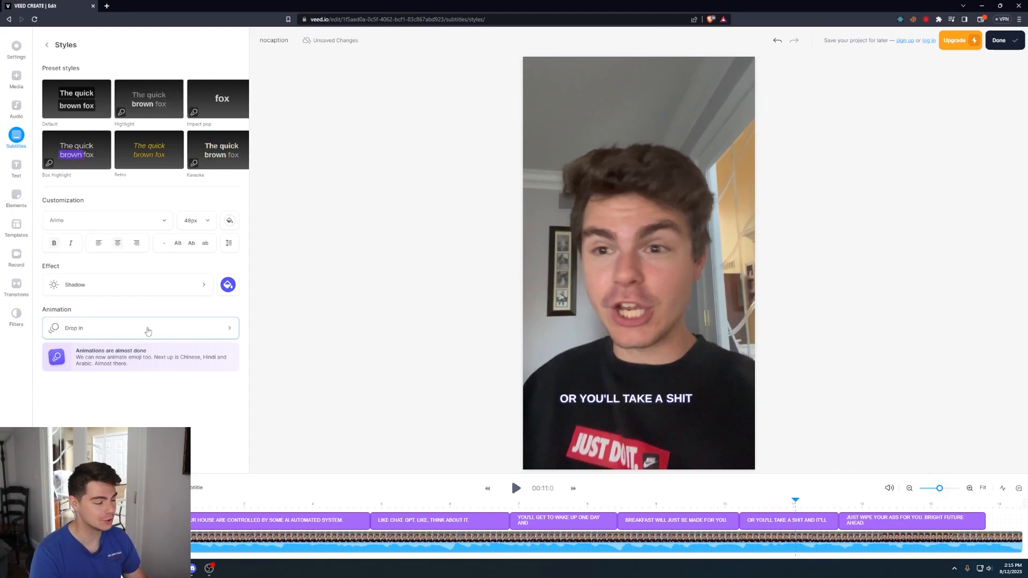
click(144, 329)
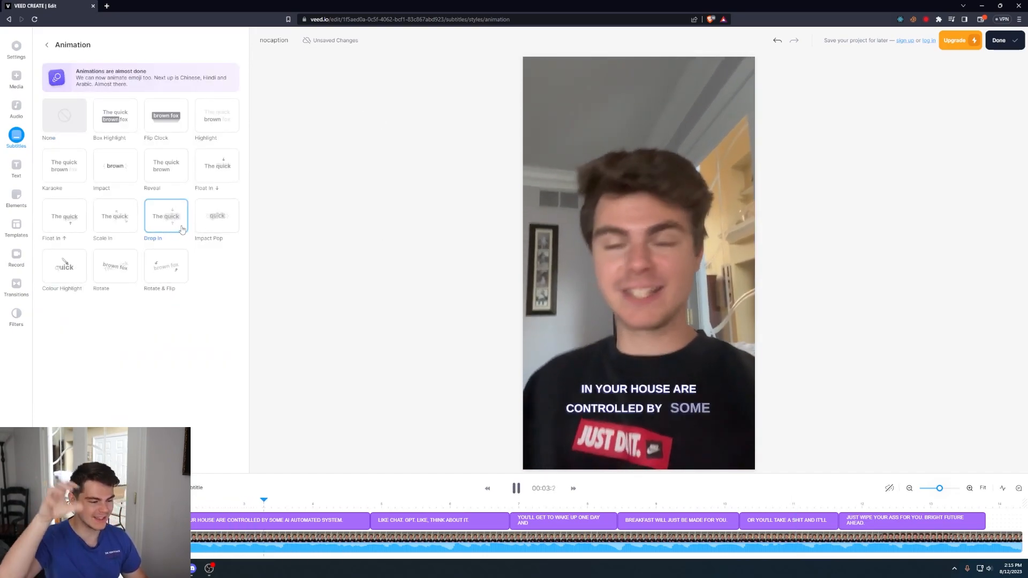
click(217, 217)
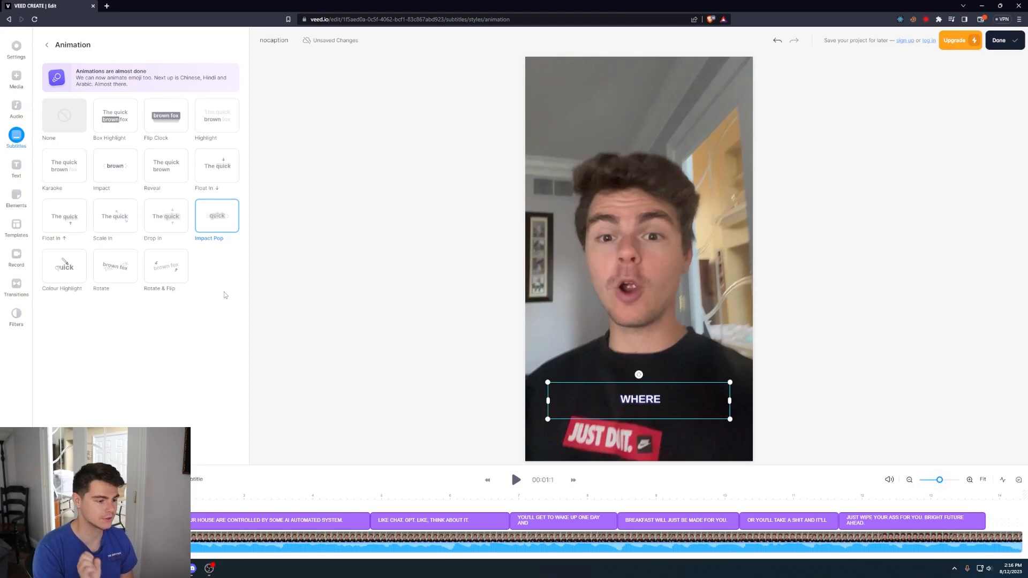
key(space)
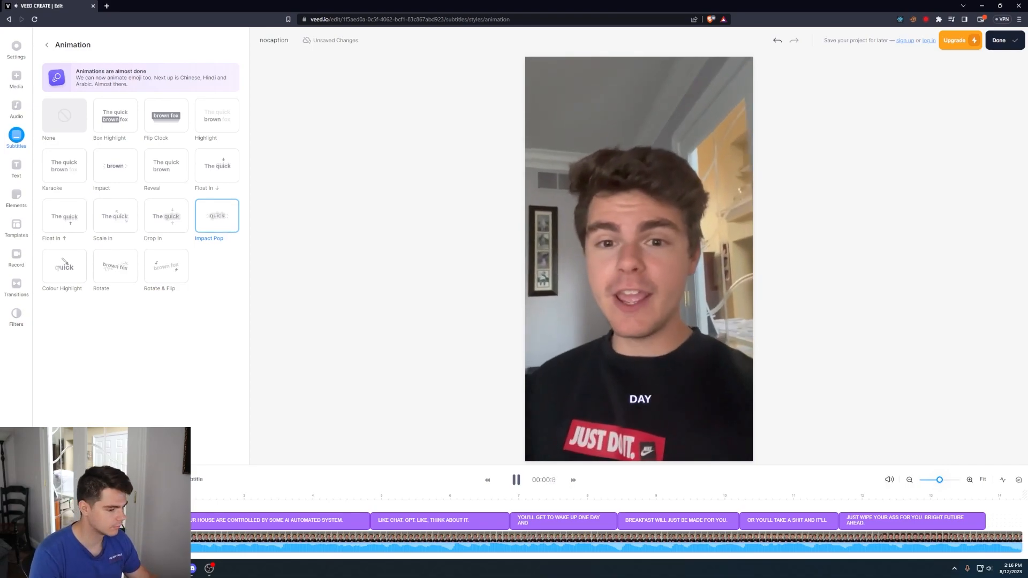
key(space)
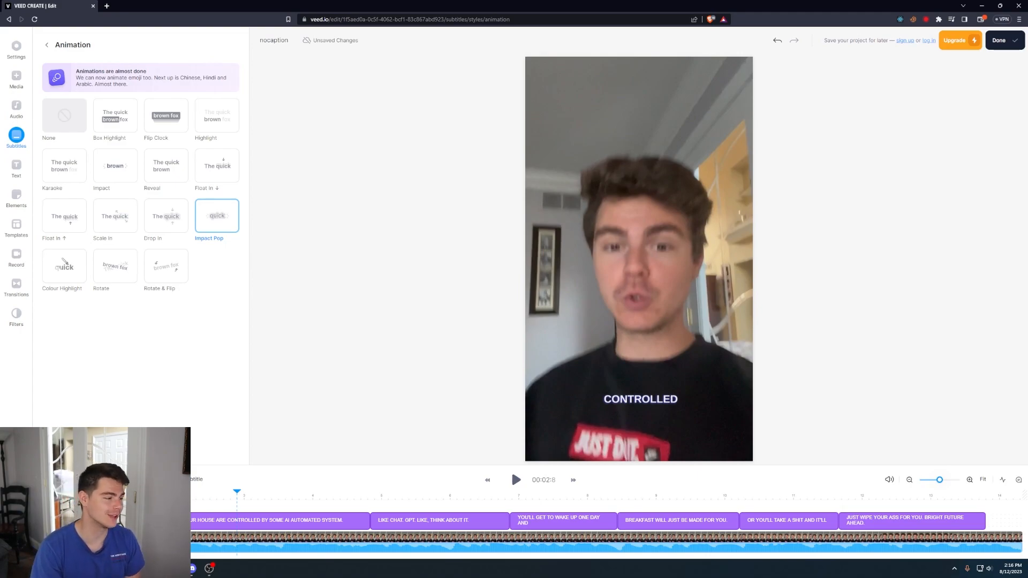
Apply the upward Float In animation to the subtitles and preview it in playback
click(65, 216)
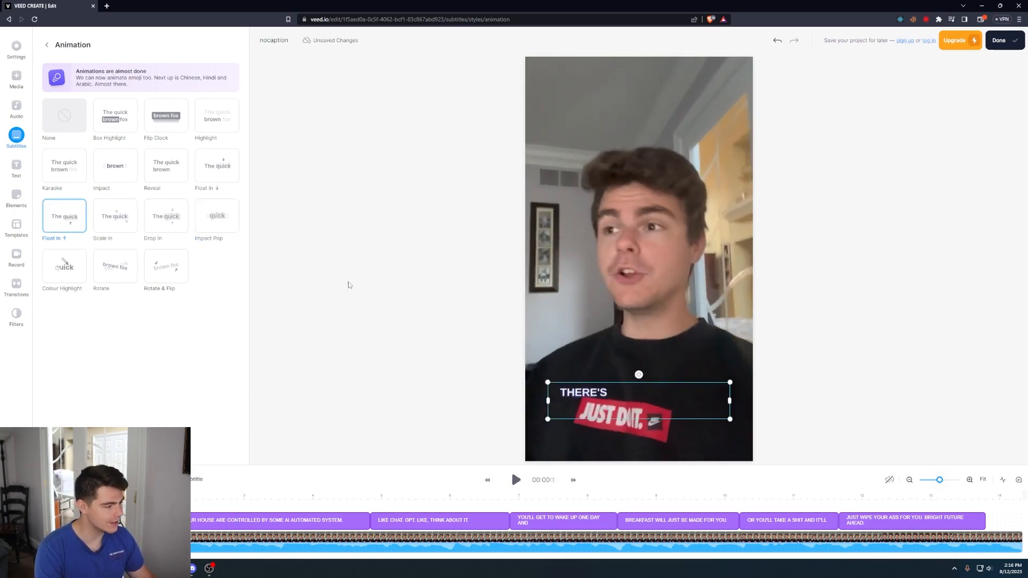
key(space)
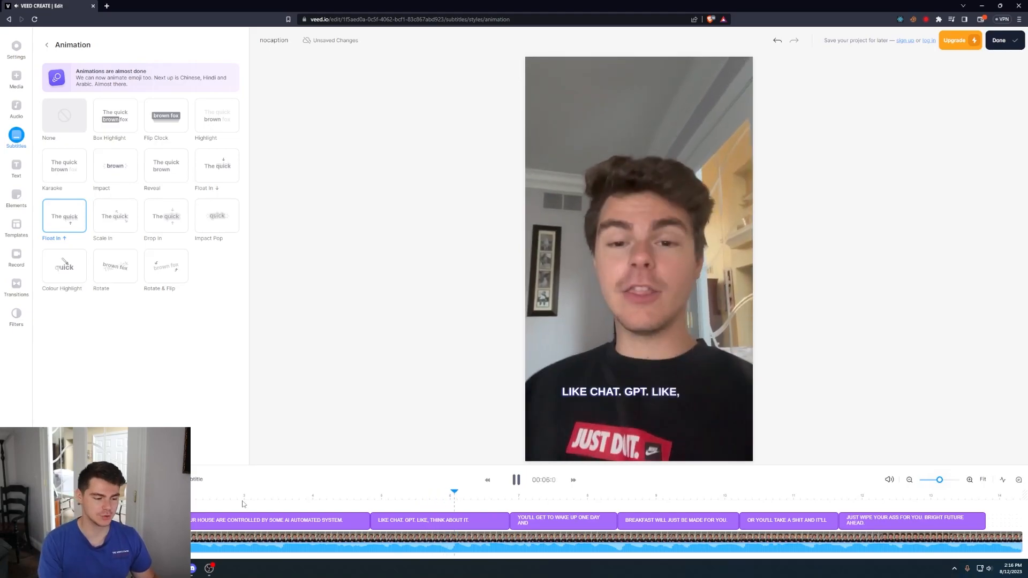
click(536, 346)
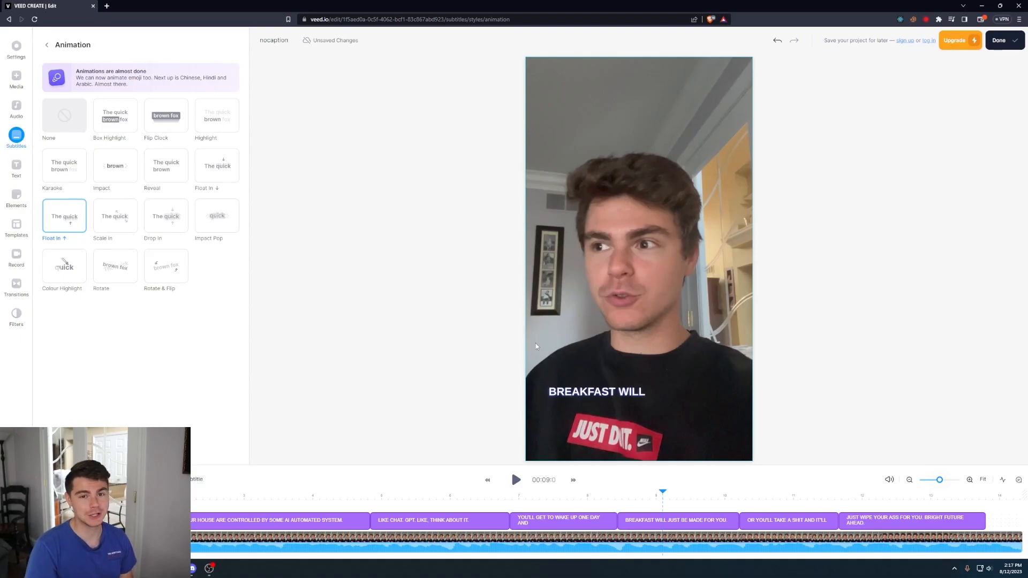
Export the captioned project and download it as a free MP4 named veedcaptions in the captions folder
click(18, 144)
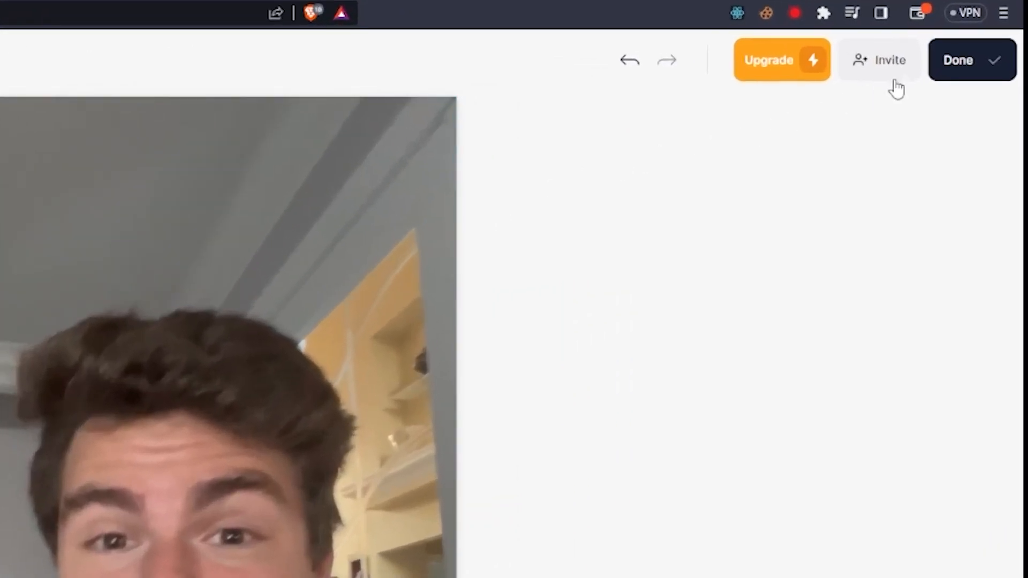
click(984, 57)
click(807, 433)
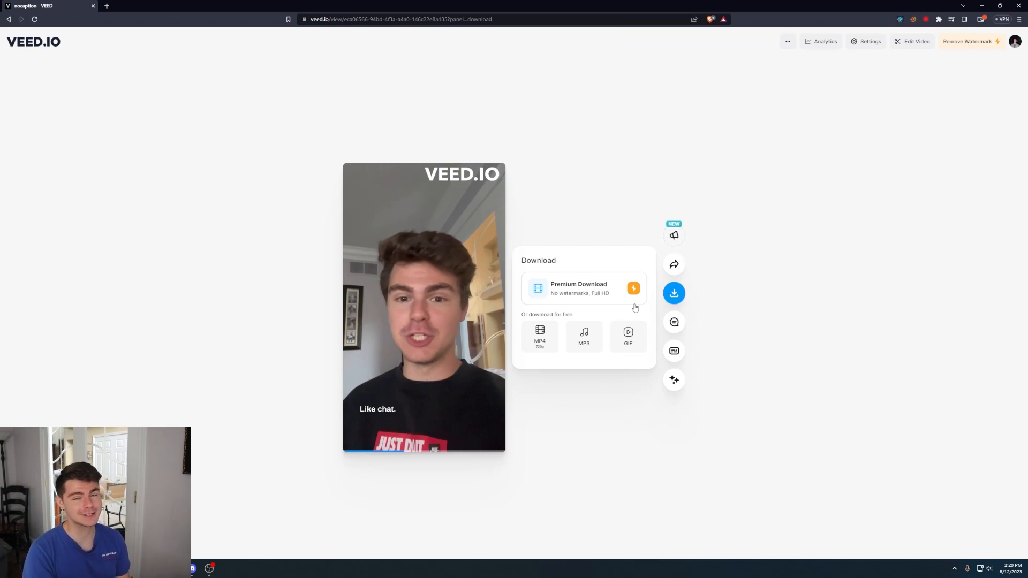
click(534, 349)
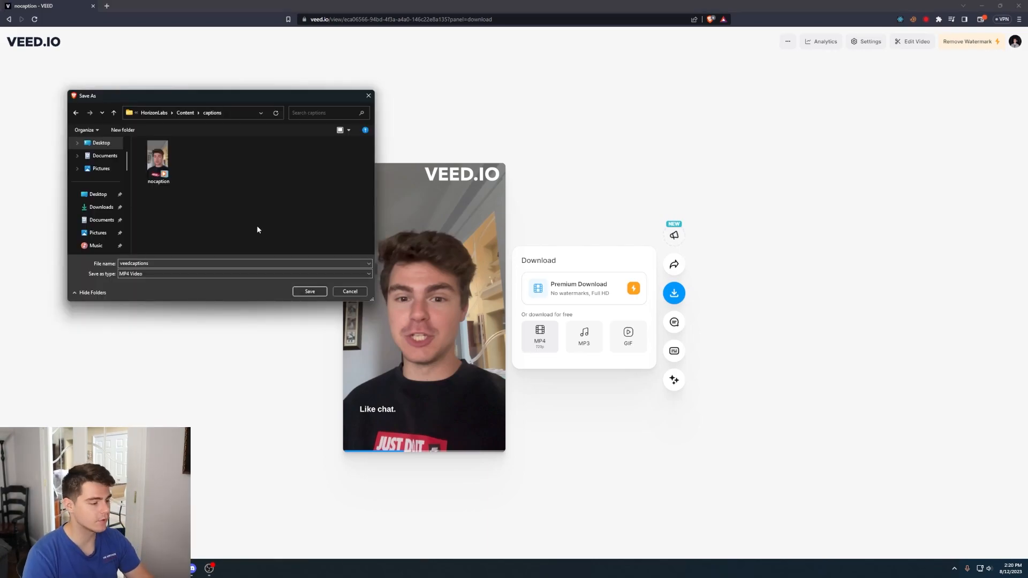
click(308, 291)
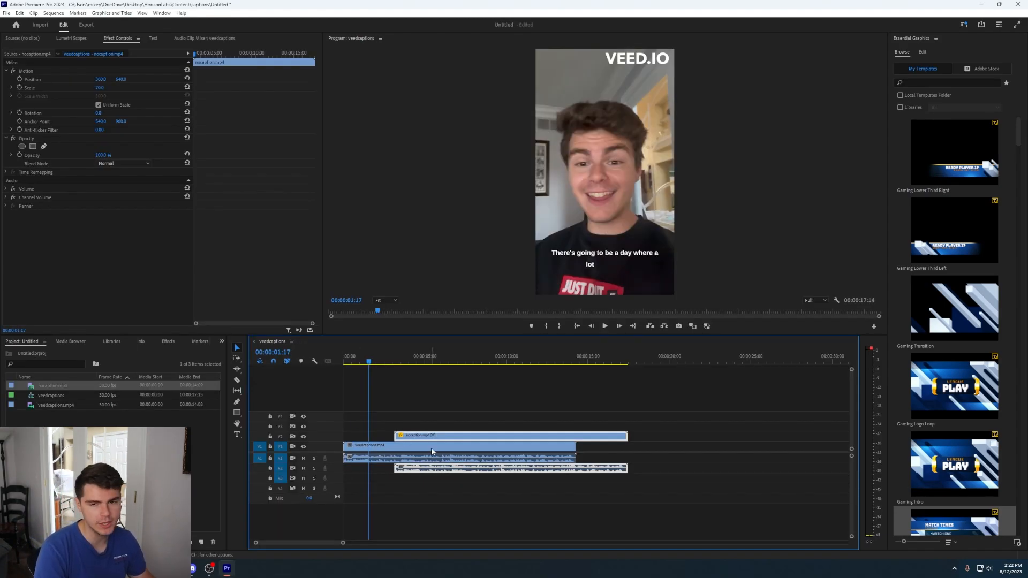
In Adobe Premiere Pro, move the nocaption clip to the sequence start, directly above the veedcaptions clip
drag(414, 438, 362, 437)
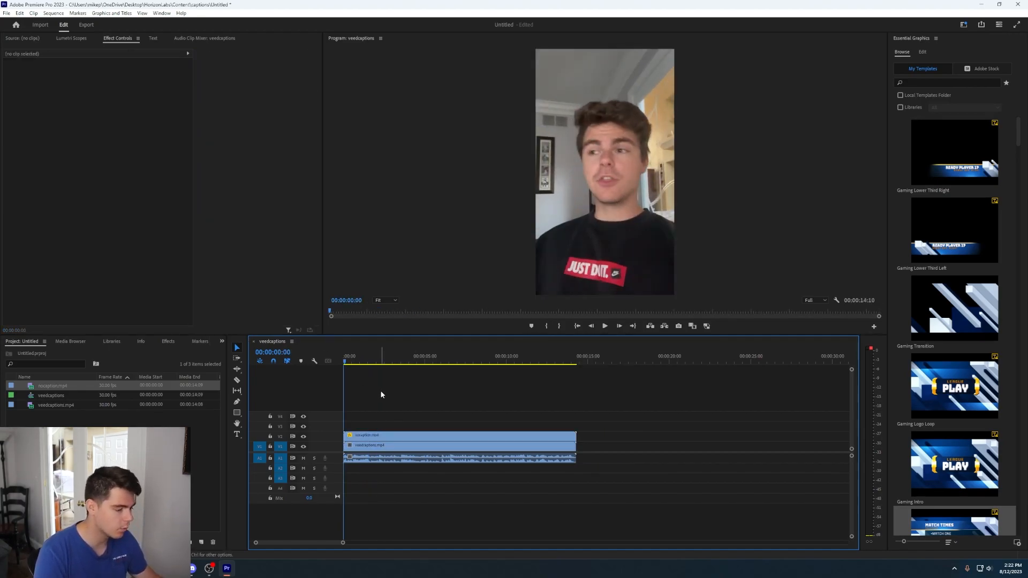
Scale the nocaption clip to 67 and add a rectangular opacity mask over the upper-right corner of the frame
click(366, 439)
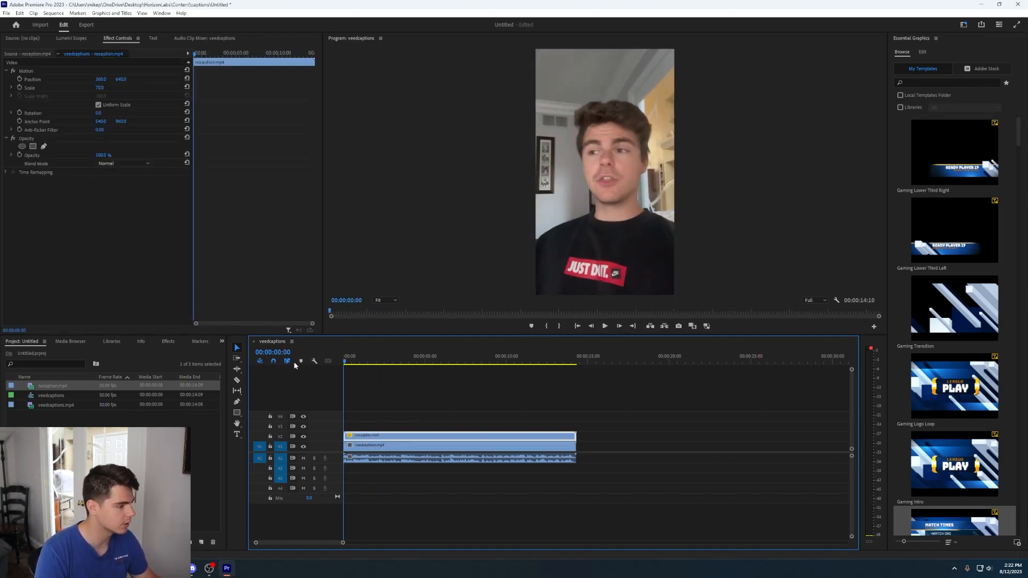
click(33, 146)
drag(639, 65, 717, 79)
click(399, 392)
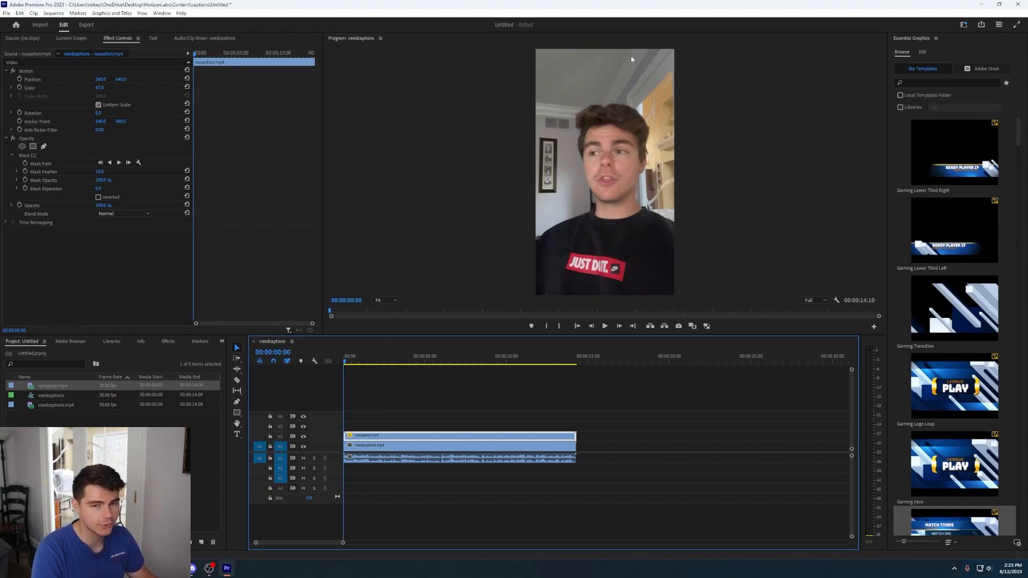
Scrub to about 4 seconds in the sequence and play it to check the masked overlay against the captions
drag(362, 360, 438, 367)
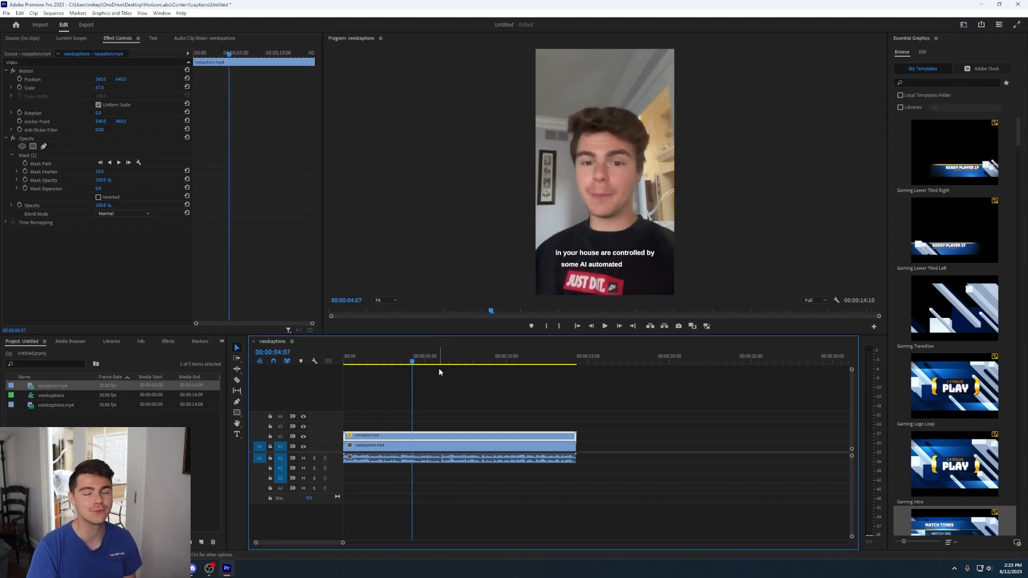
click(403, 405)
key(space)
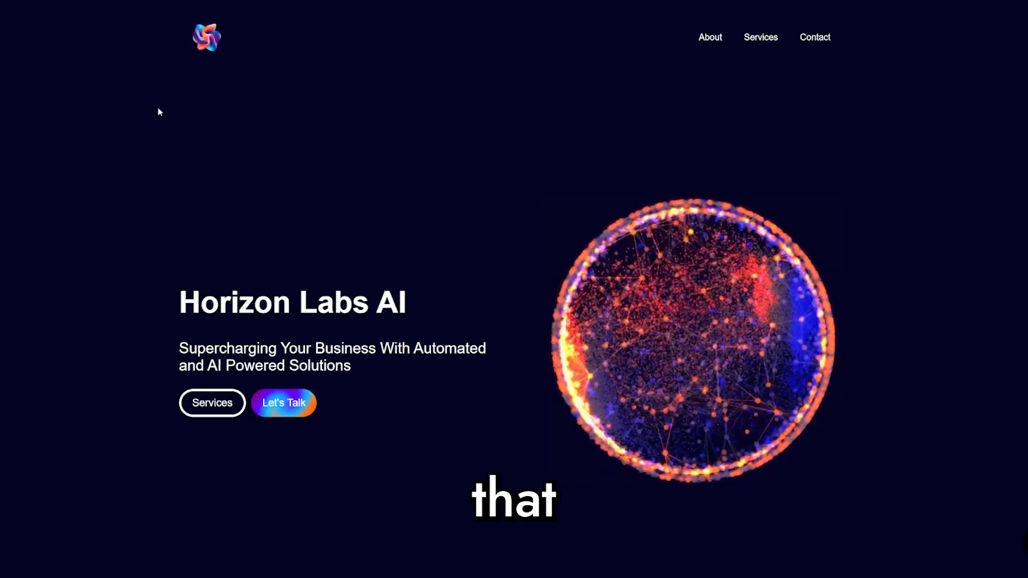
scroll(425, 211, down, 5)
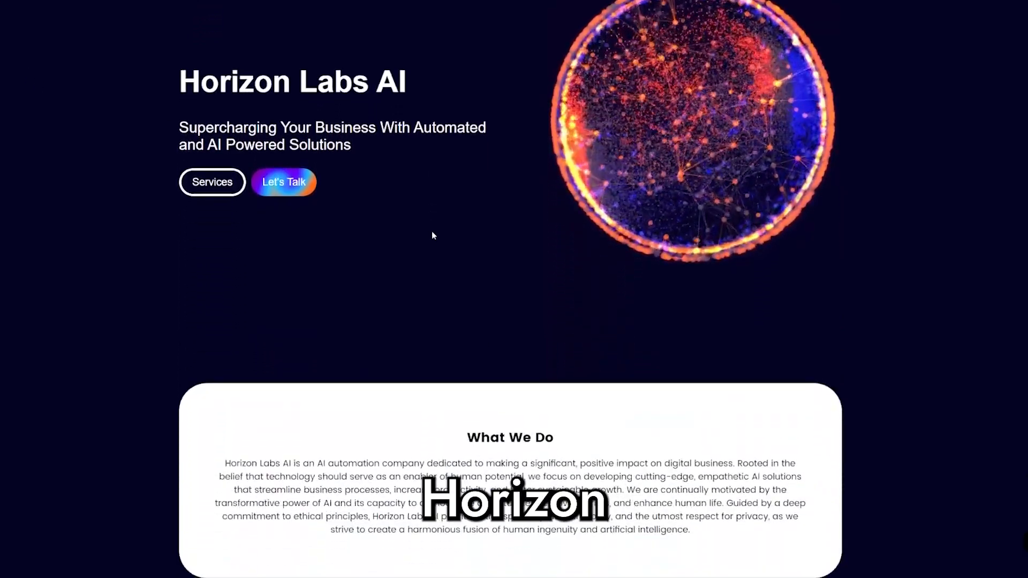
scroll(435, 237, down, 10)
scroll(440, 248, down, 8)
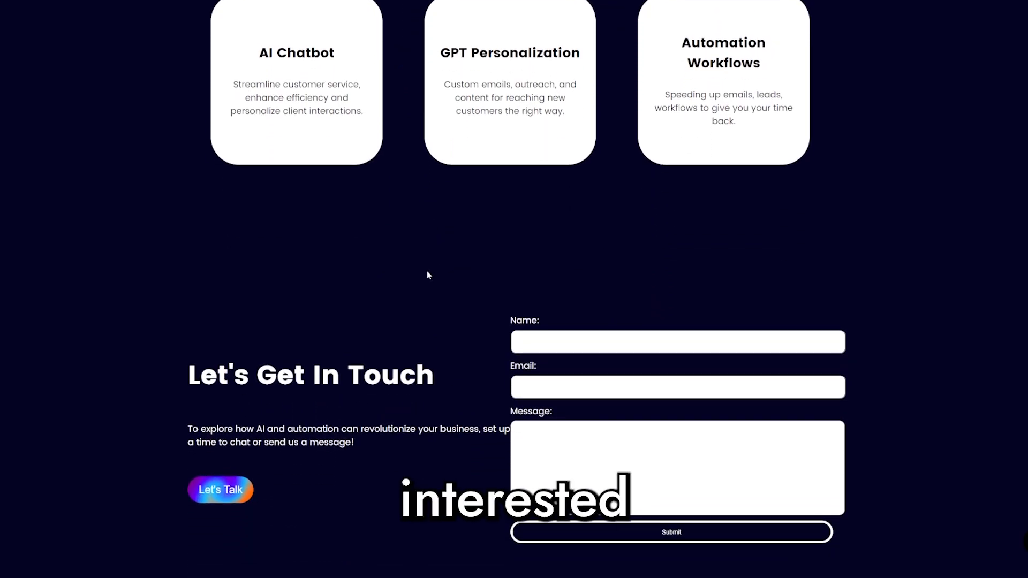
scroll(427, 282, up, 10)
scroll(417, 320, up, 5)
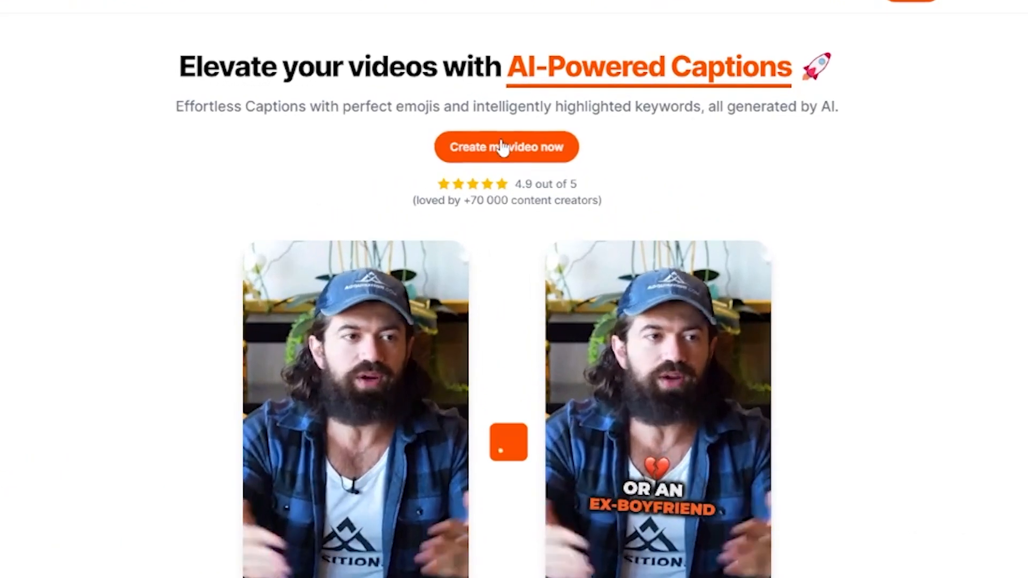
In Submagic, create a new video and upload the nocaption file with English as the language
click(504, 146)
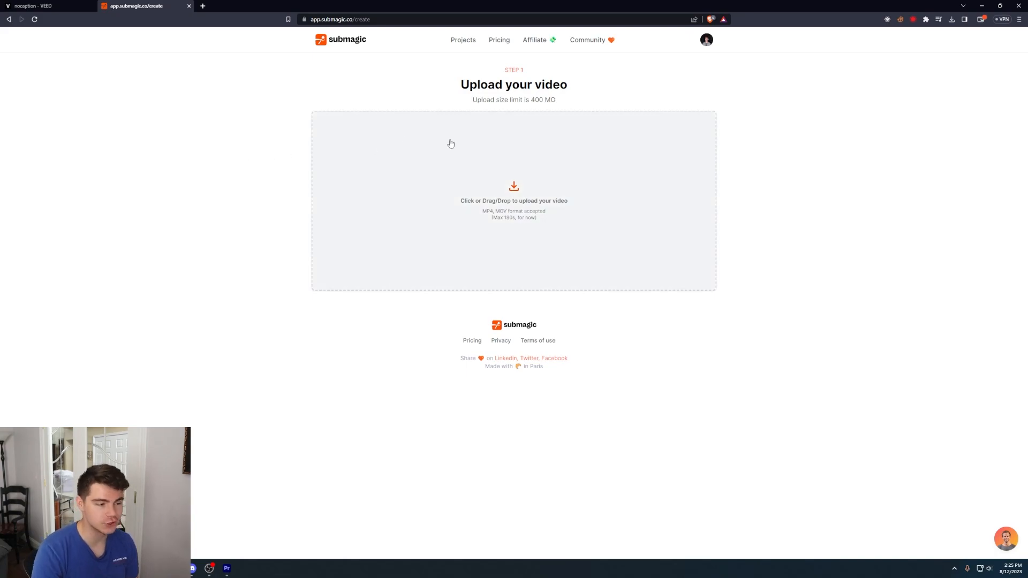
click(492, 141)
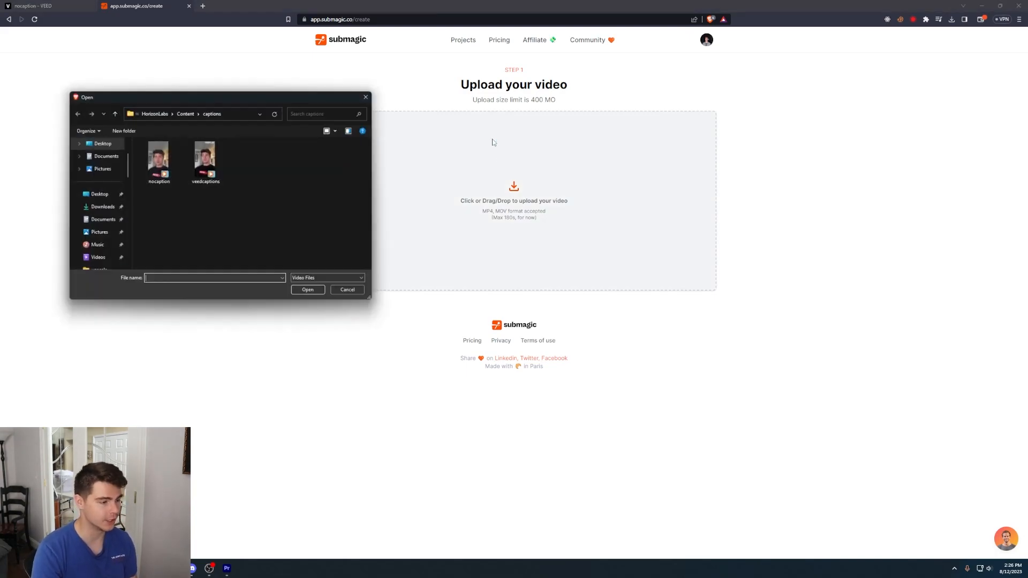
double_click(157, 161)
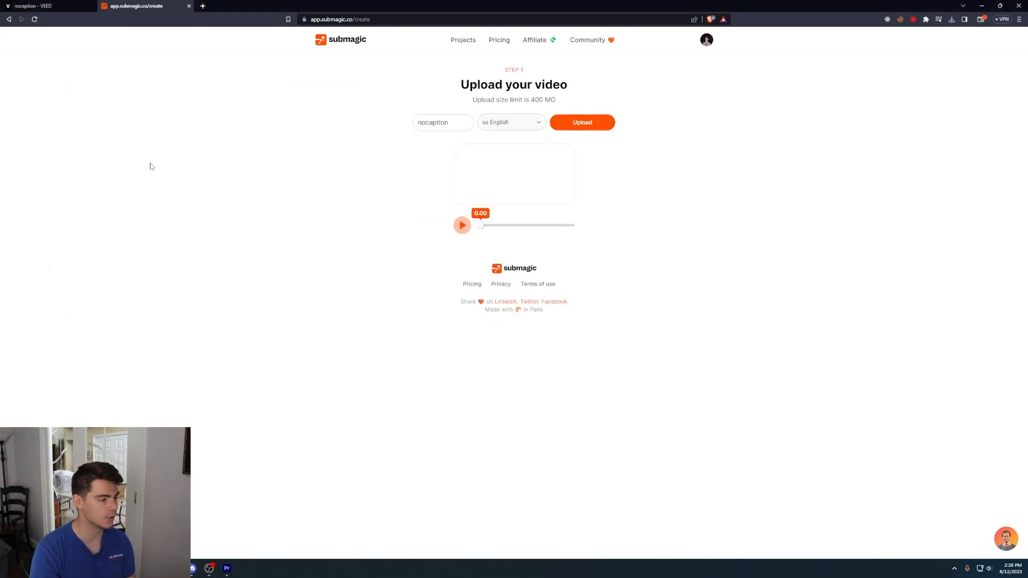
click(579, 122)
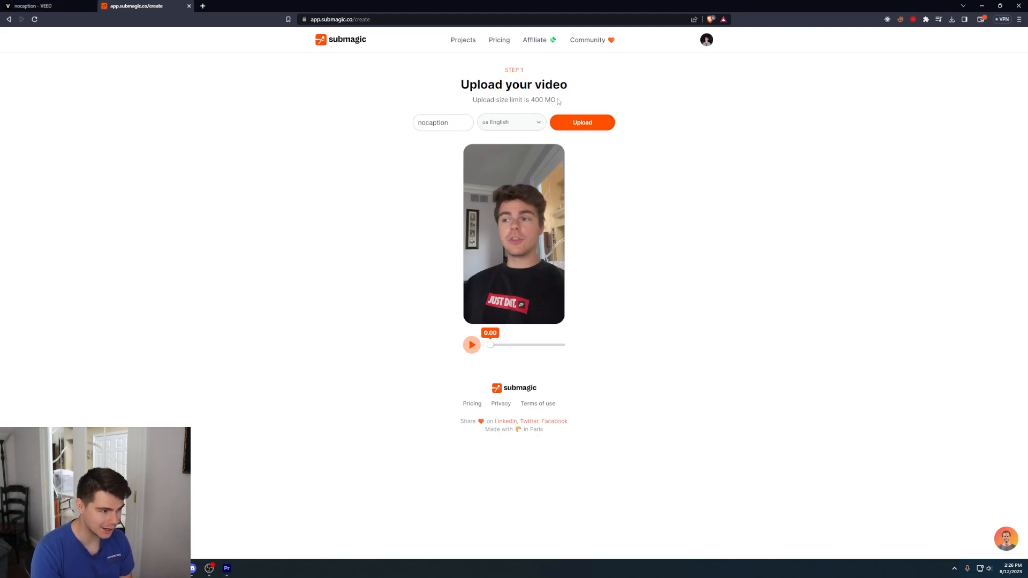
Go to the Submagic projects list, enlarge the page, and open the nocaption project for editing
click(464, 40)
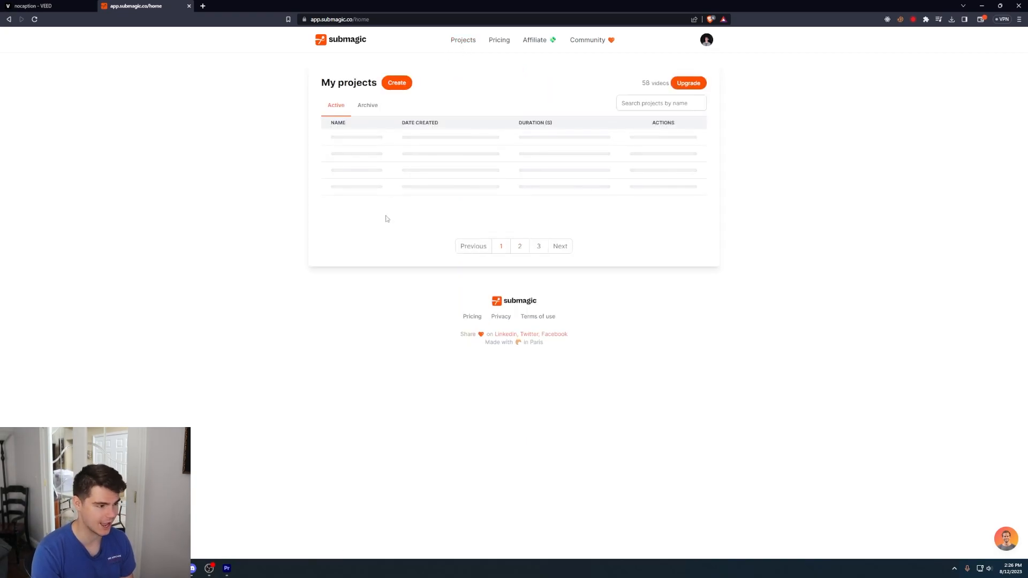
key(ctrl+plus)
key(ctrl+plus)
key(ctrl+plus)
drag(237, 170, 702, 212)
click(849, 218)
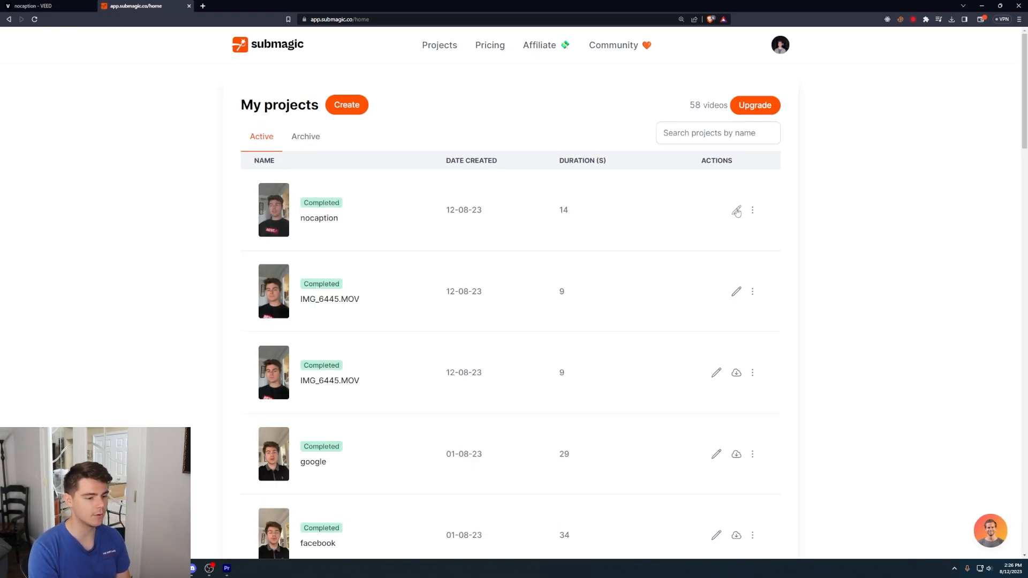
click(738, 213)
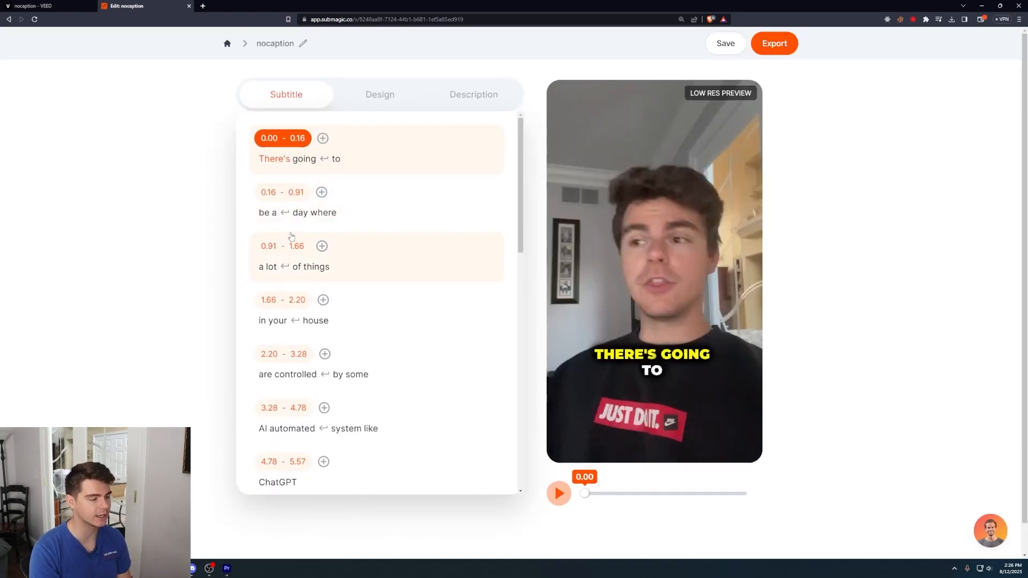
Play through the nocaption video and review the generated subtitles with their highlight colors and emojis
drag(521, 321, 522, 363)
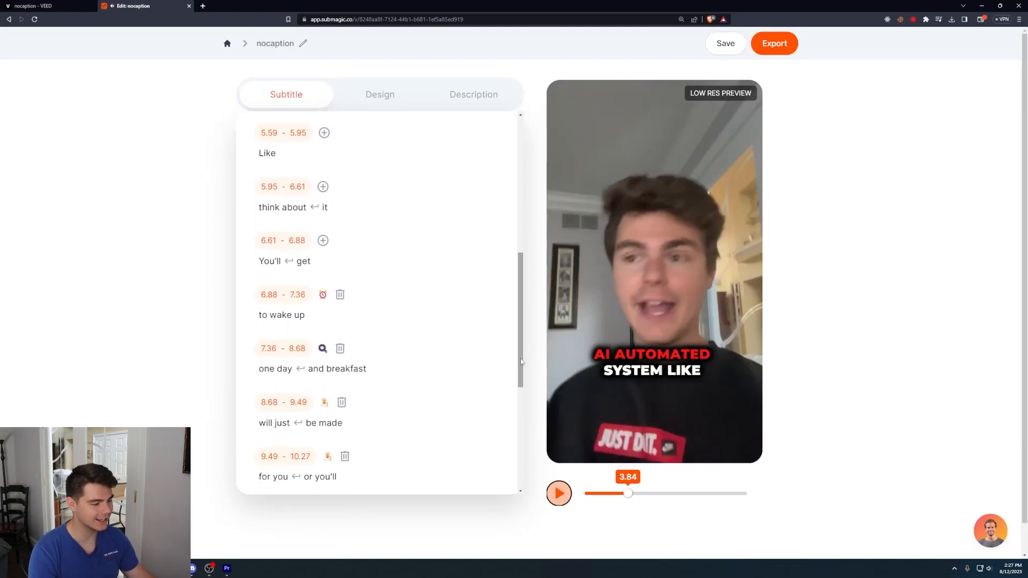
key(space)
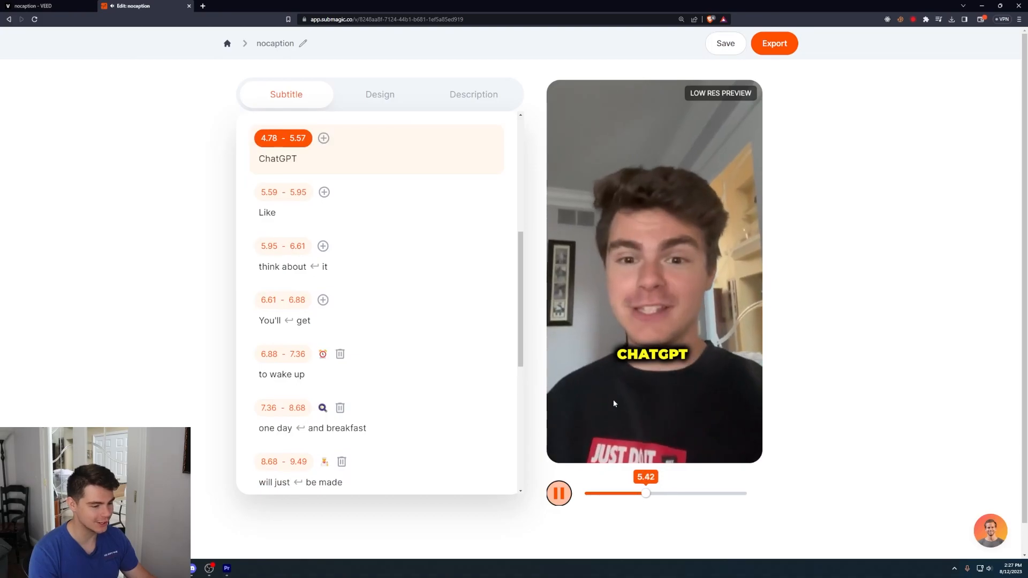
key(space)
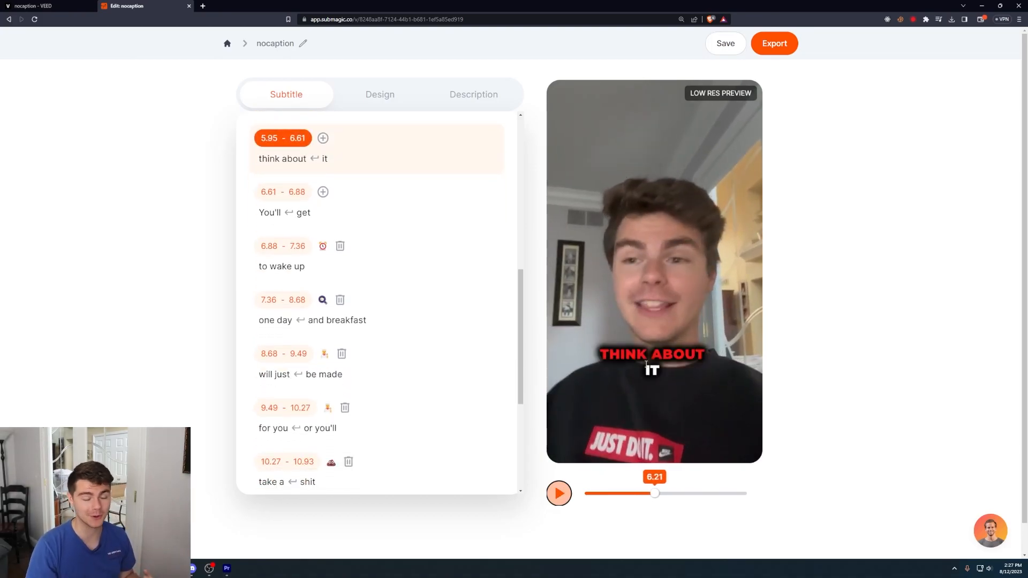
key(space)
key(space)
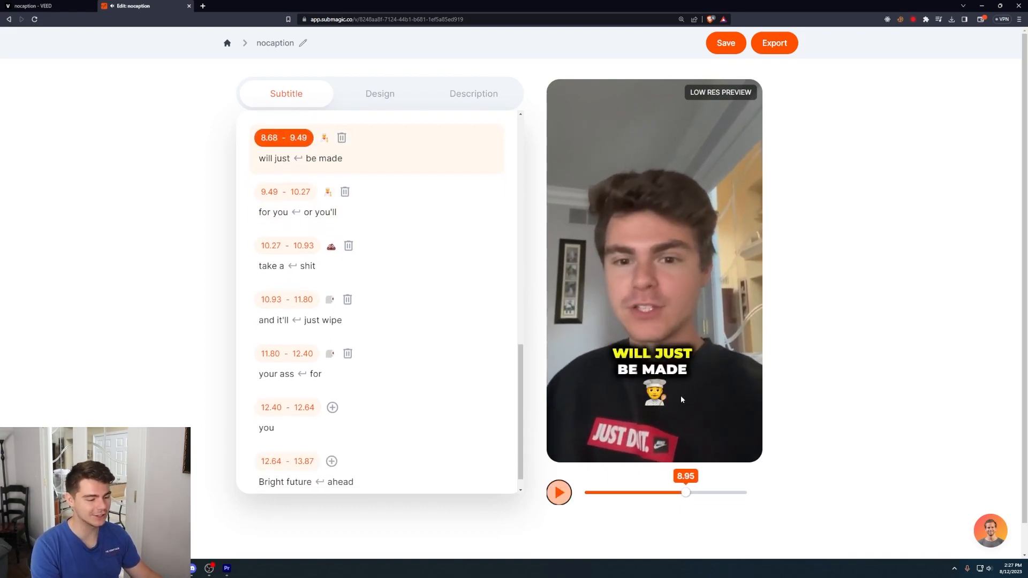
scroll(359, 177, up, 3)
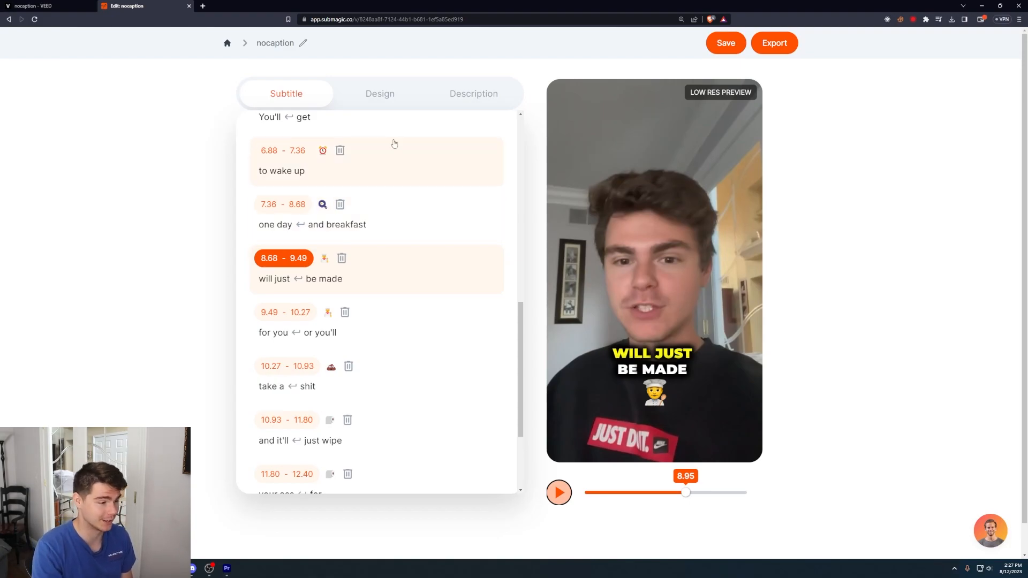
Apply the Impact theme to the subtitles, with size 31 px and vertical position 539 px
click(379, 100)
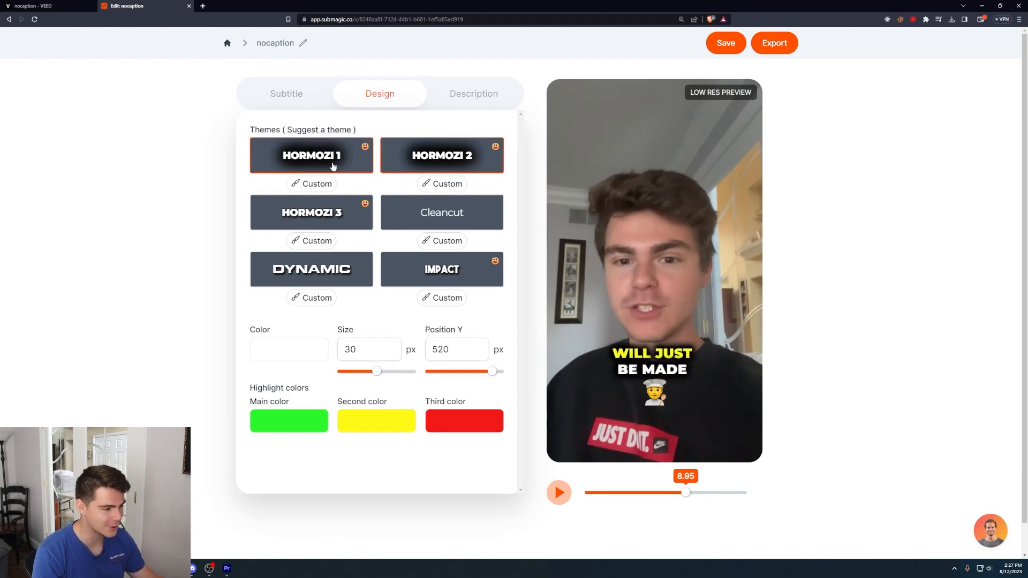
click(311, 216)
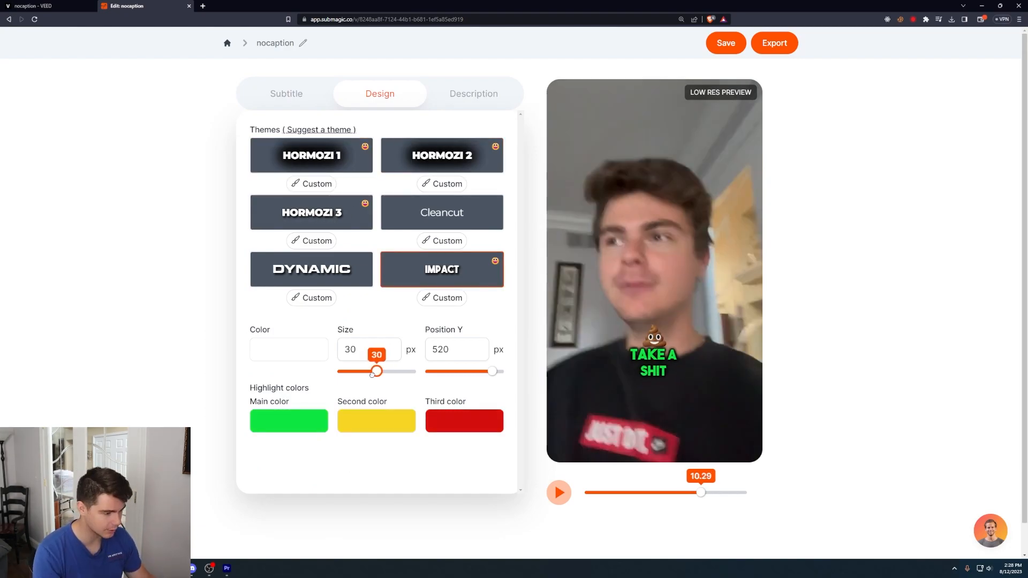
mouse_move(376, 372)
mouse_down()
mouse_move(356, 371)
mouse_move(396, 371)
mouse_move(380, 371)
mouse_up()
mouse_move(493, 371)
mouse_down()
mouse_move(450, 371)
mouse_move(498, 372)
mouse_up()
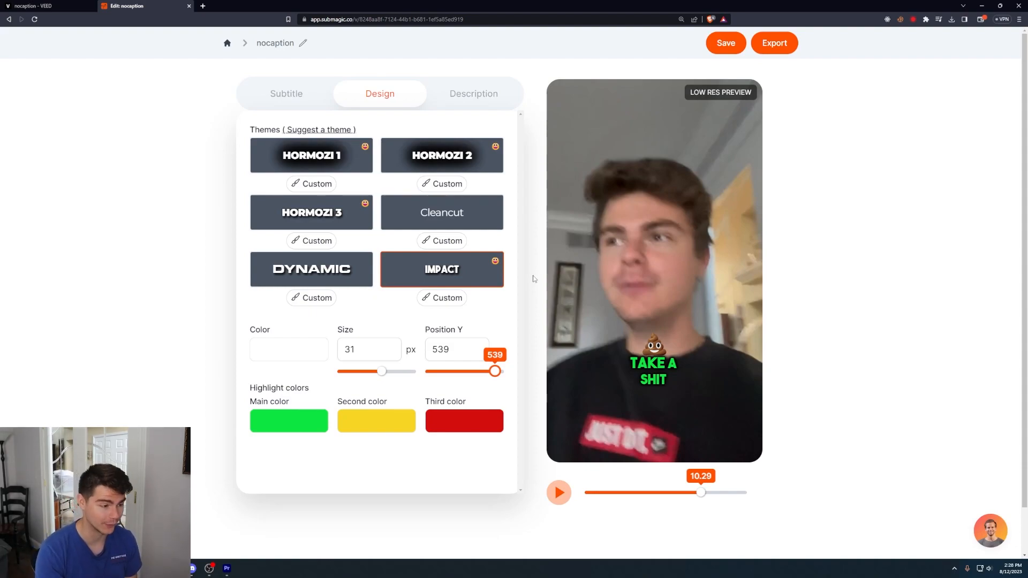
Review the subtitle list and read the AI-generated description and hashtags for the video
click(296, 95)
scroll(383, 426, up, 6)
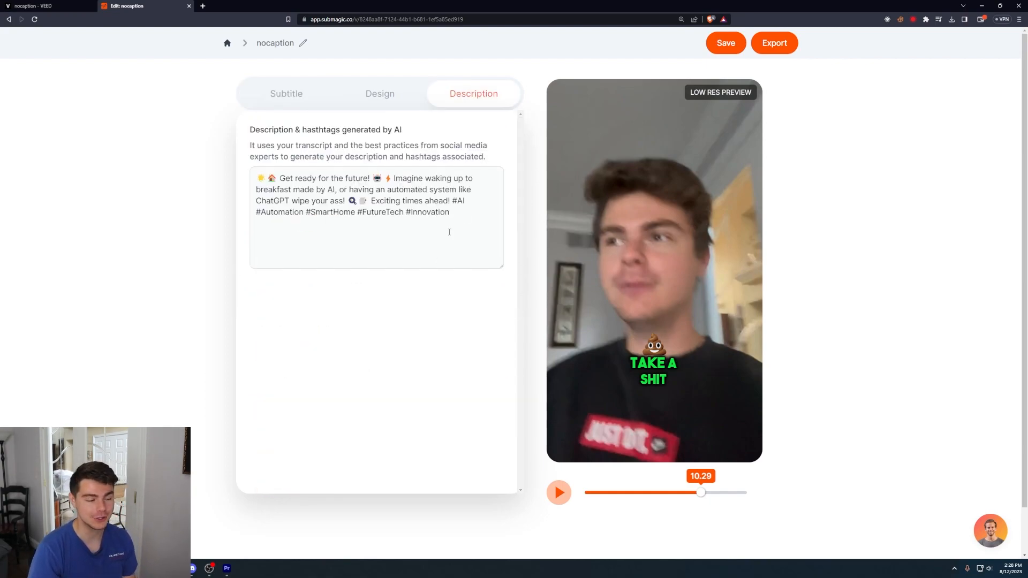
drag(295, 179, 343, 189)
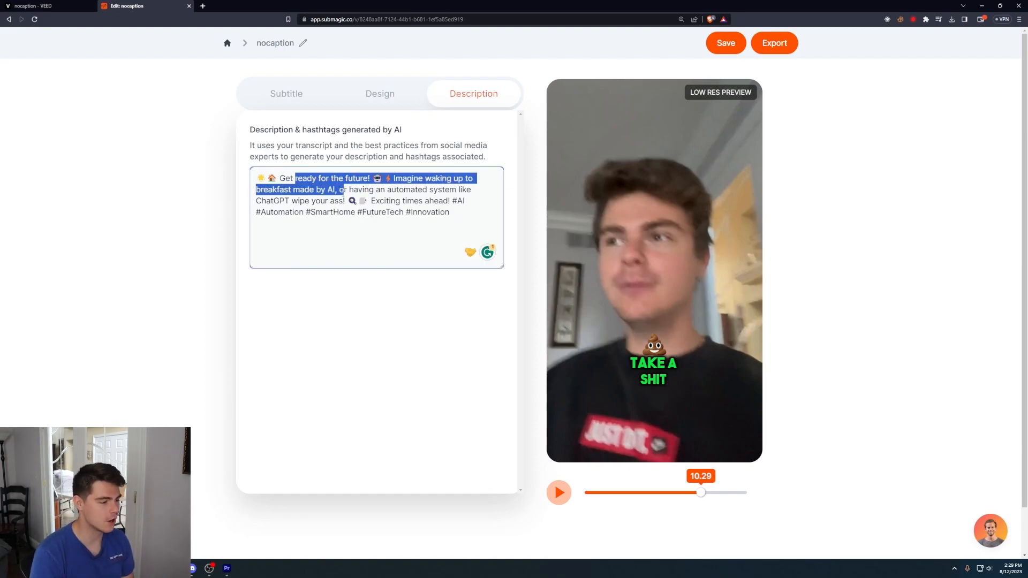
click(289, 178)
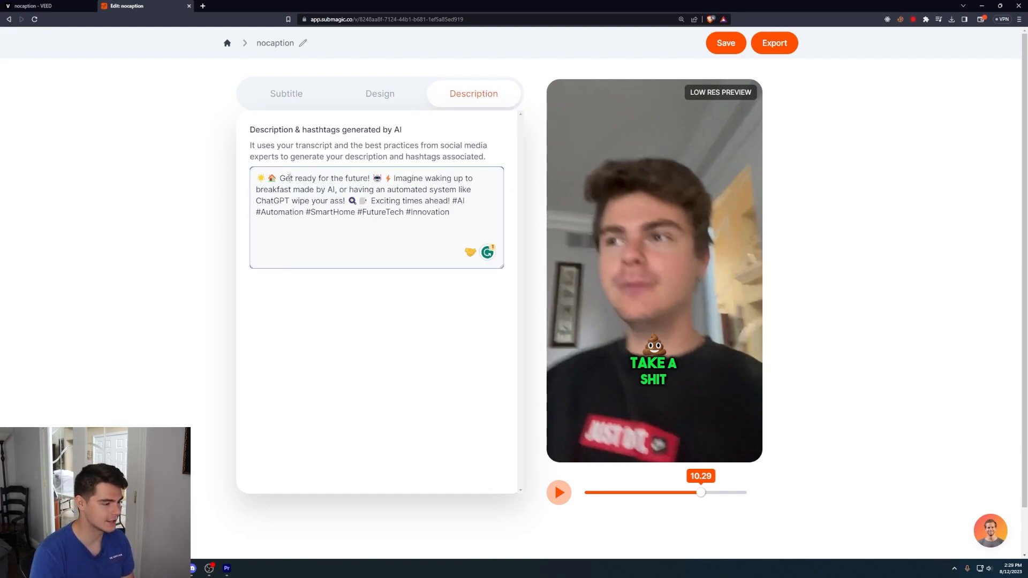
drag(297, 214, 405, 201)
click(457, 211)
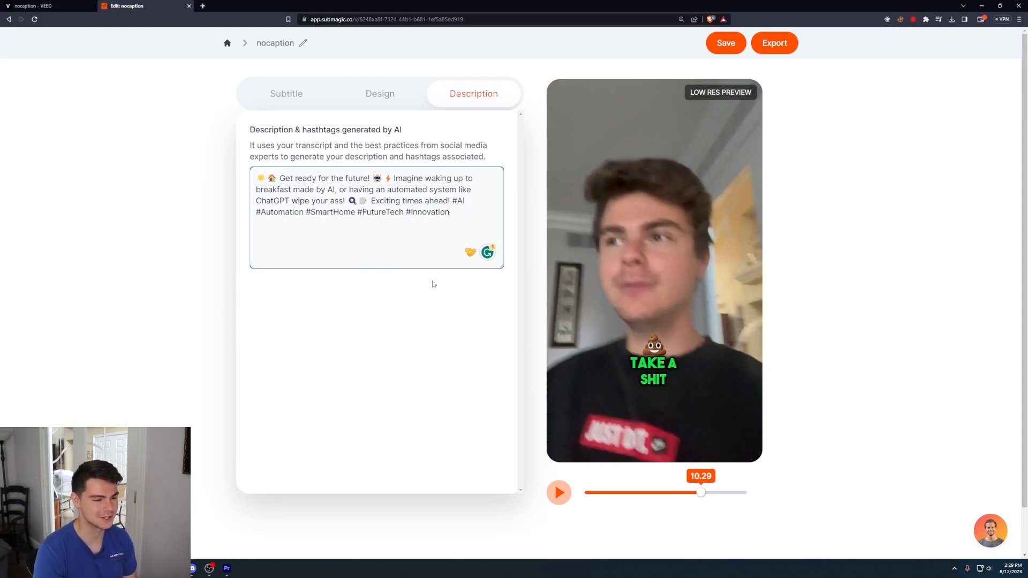
Export the captioned nocaption project, refresh the projects list, and download the finished video
click(783, 44)
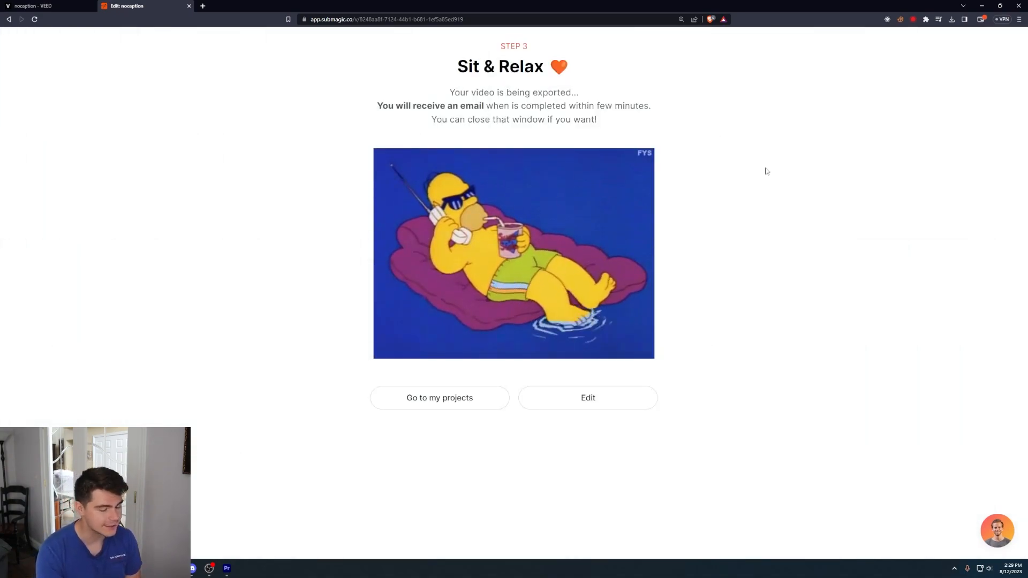
click(439, 397)
click(33, 20)
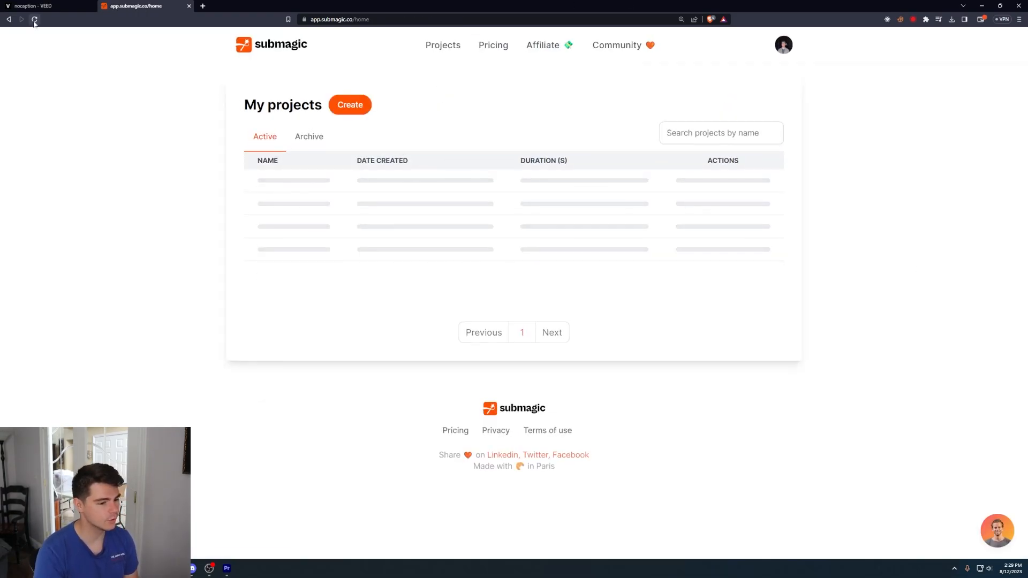
click(34, 19)
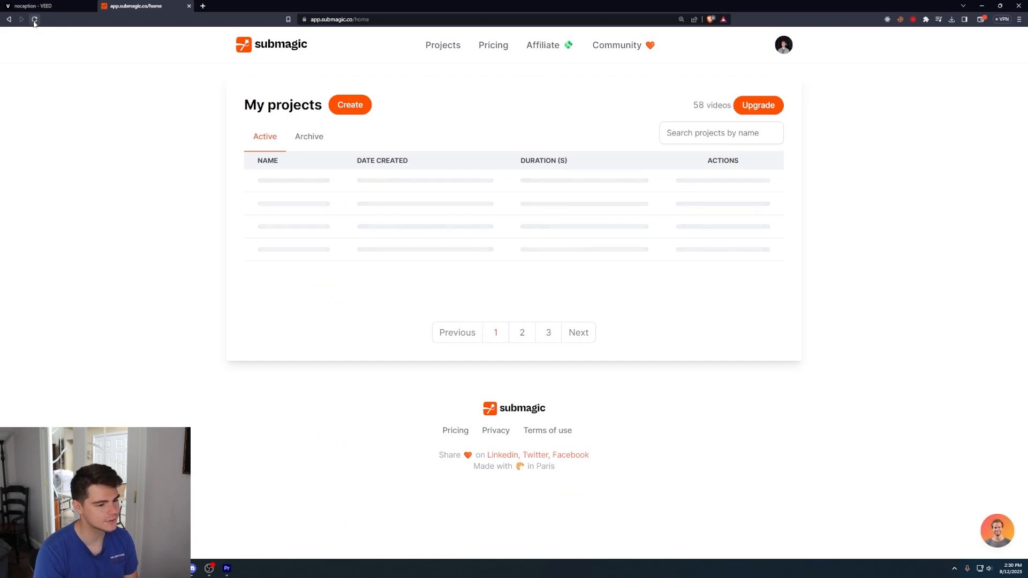
click(737, 211)
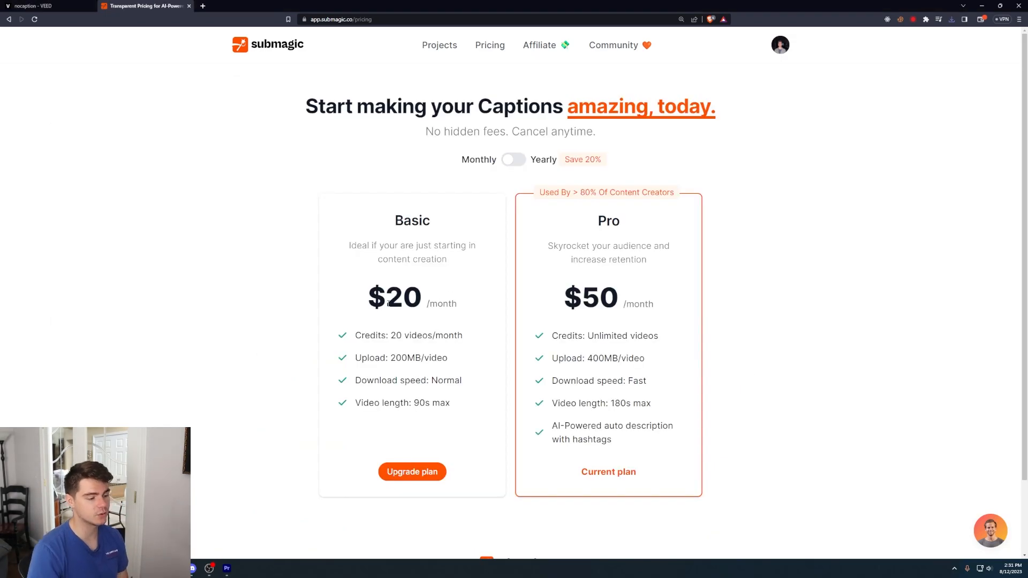
Compare the monthly price and video credits of Submagic's Basic and Pro plans
double_click(388, 303)
click(406, 346)
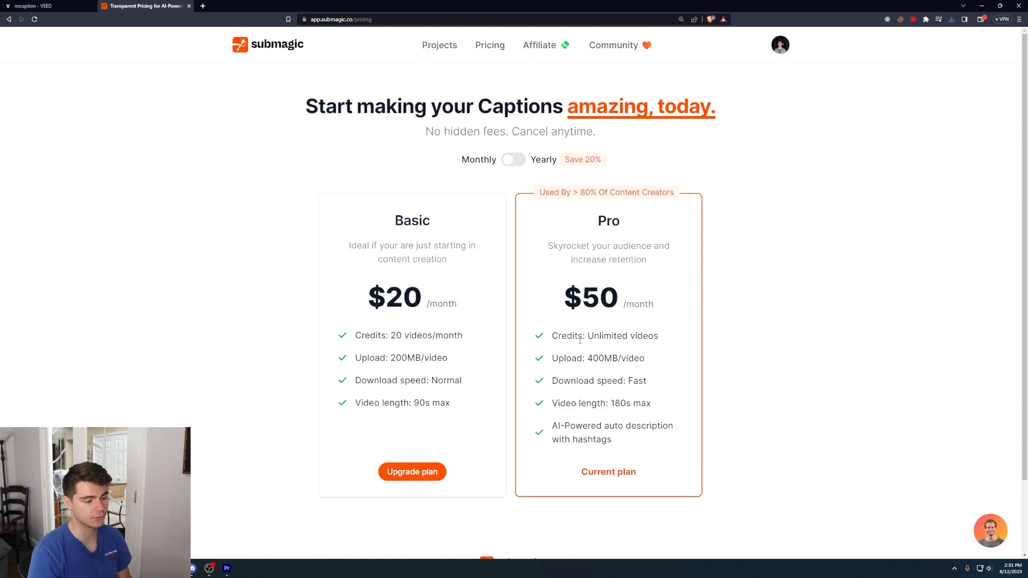
drag(595, 336, 623, 336)
double_click(604, 303)
click(608, 330)
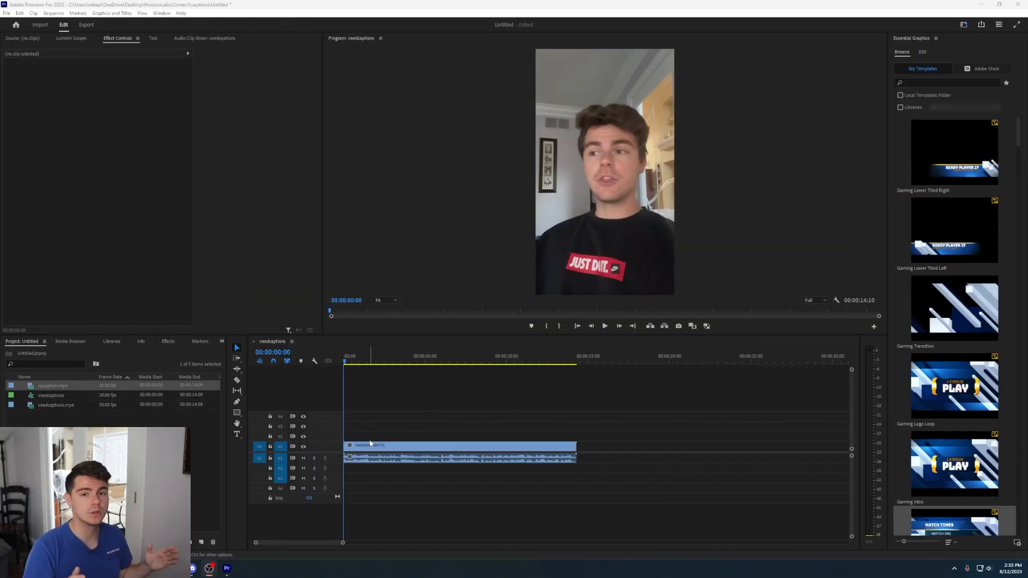
Transcribe the sequence and create single-line captions with a maximum length of 7 characters and a minimum duration of 1.2 seconds
click(464, 423)
drag(361, 364, 344, 384)
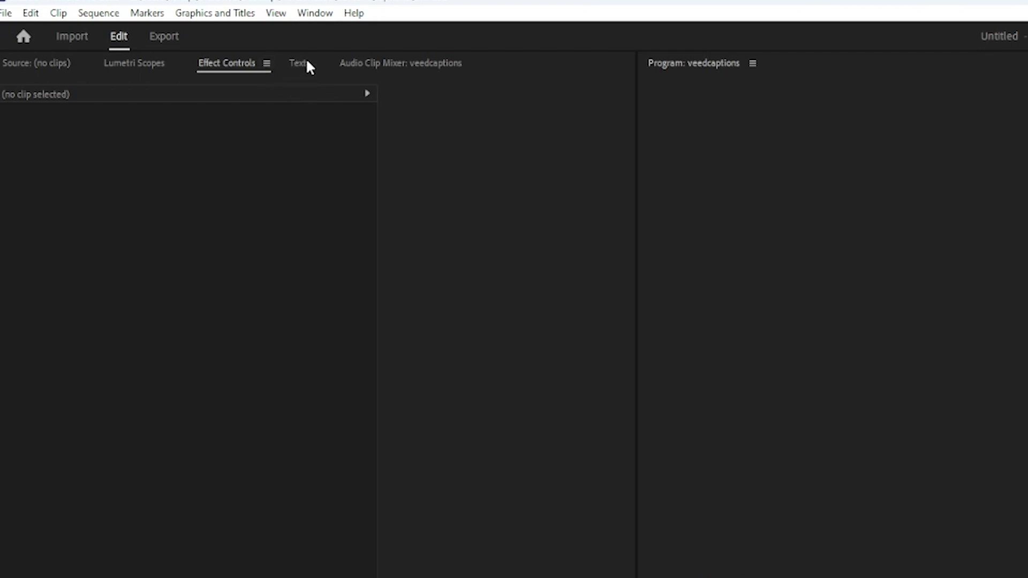
click(301, 63)
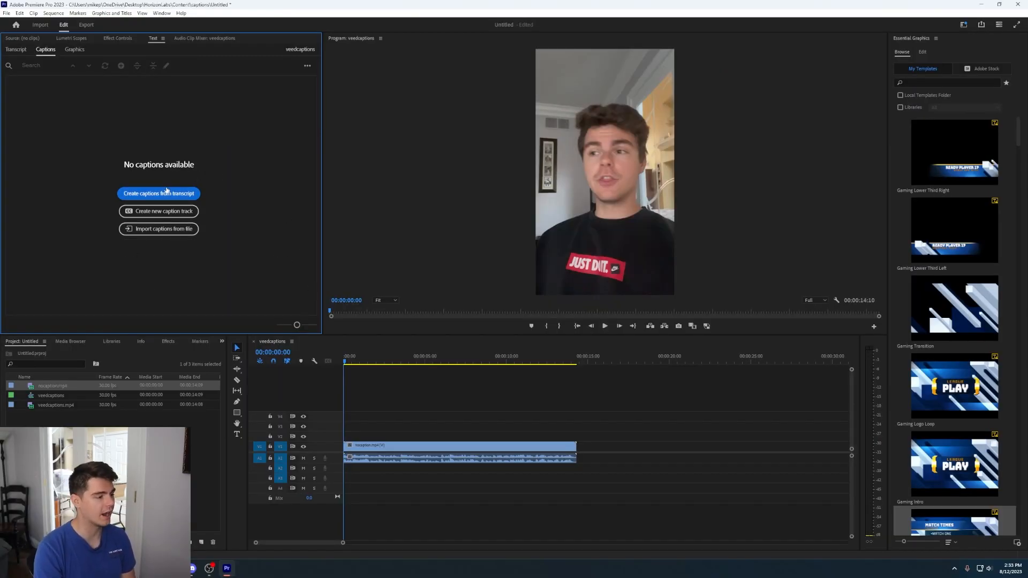
click(166, 192)
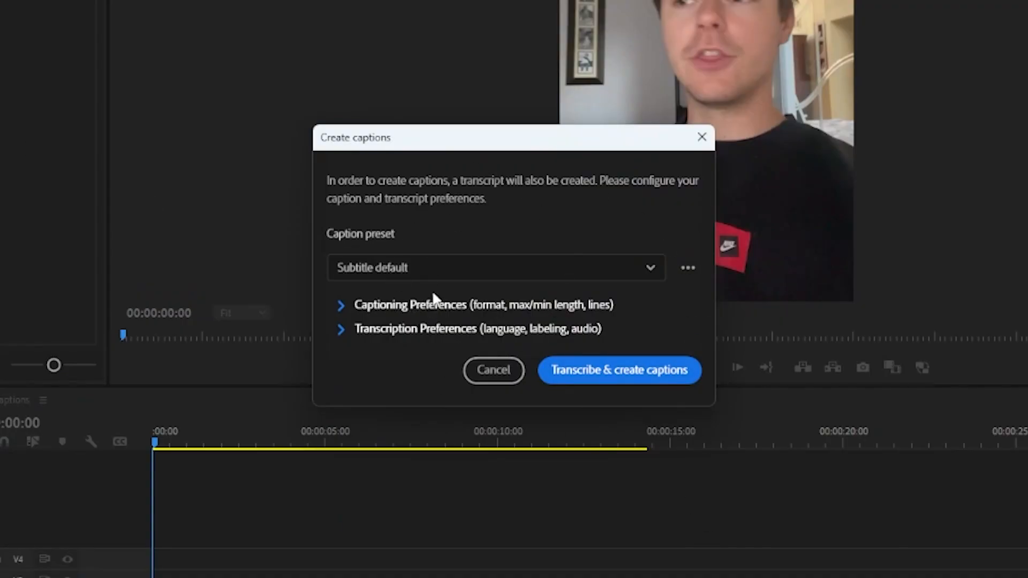
click(340, 306)
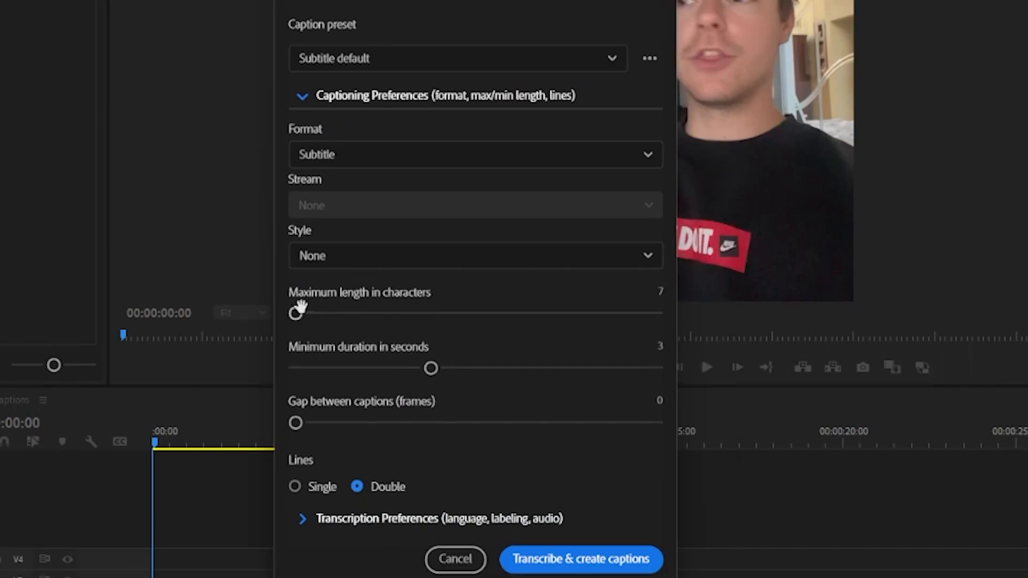
drag(433, 373, 283, 384)
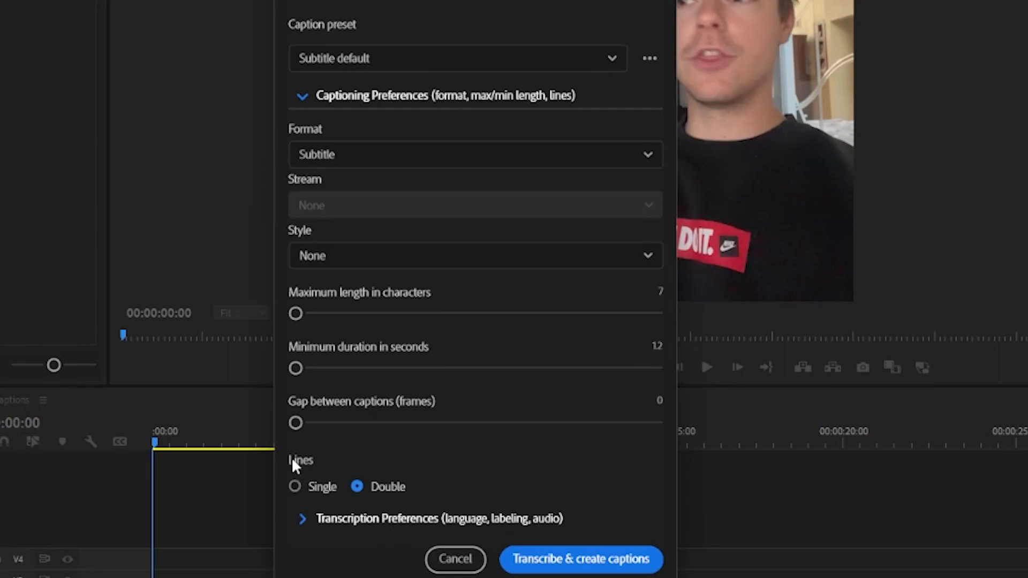
click(320, 488)
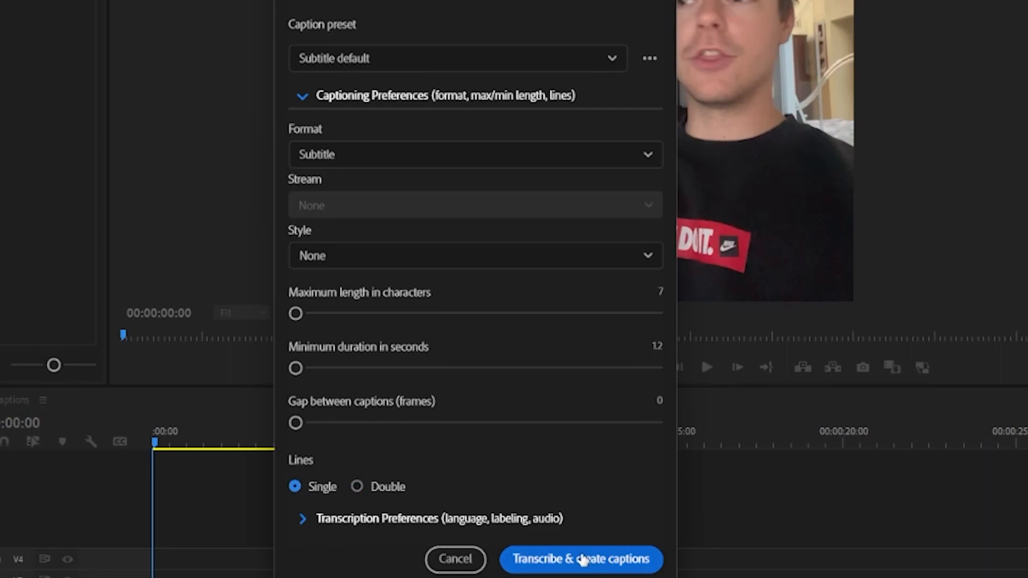
click(582, 559)
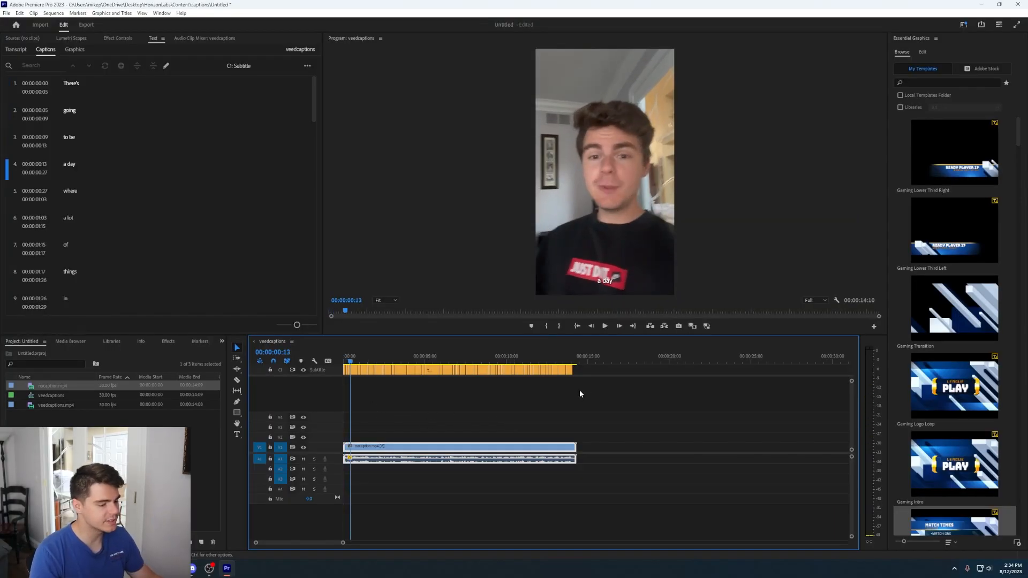
Play the start of the sequence with the generated captions and review the caption list
drag(614, 399, 348, 369)
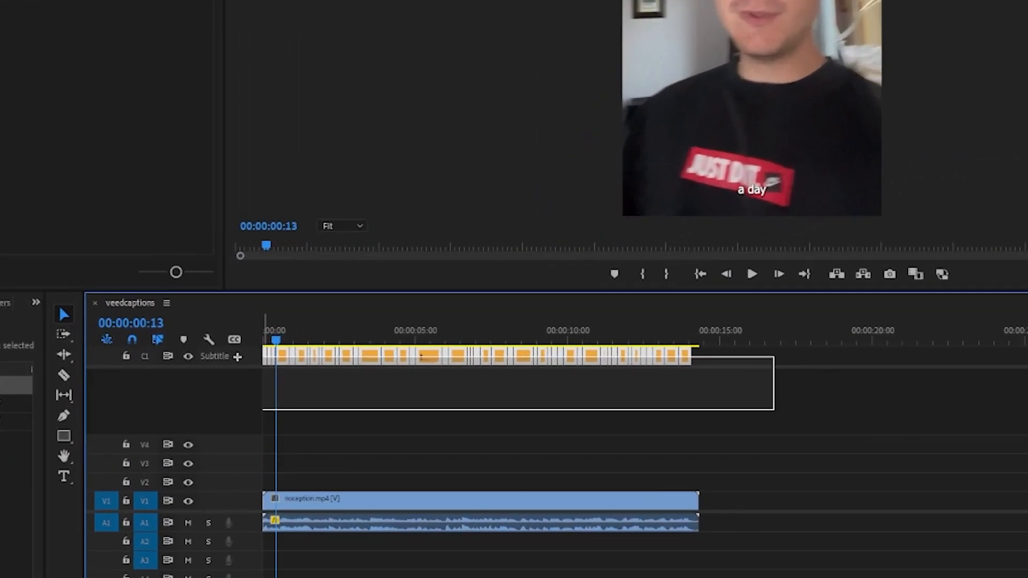
drag(237, 357, 236, 359)
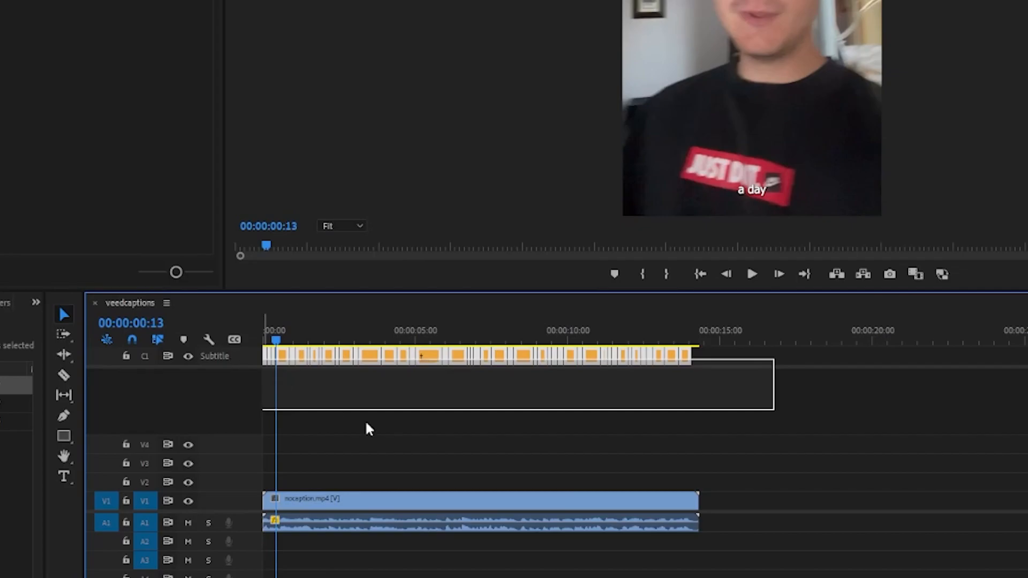
click(331, 410)
key(space)
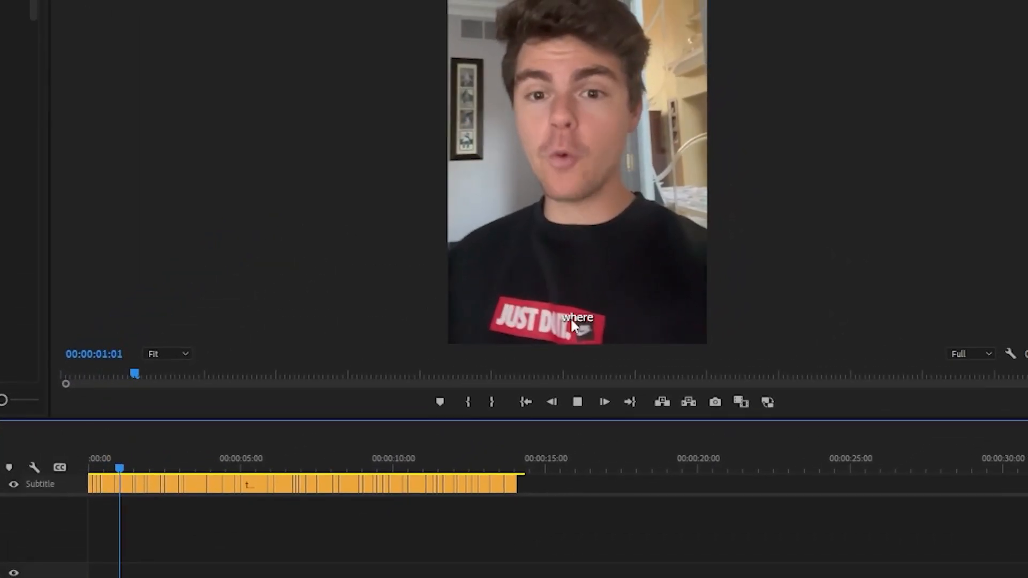
key(space)
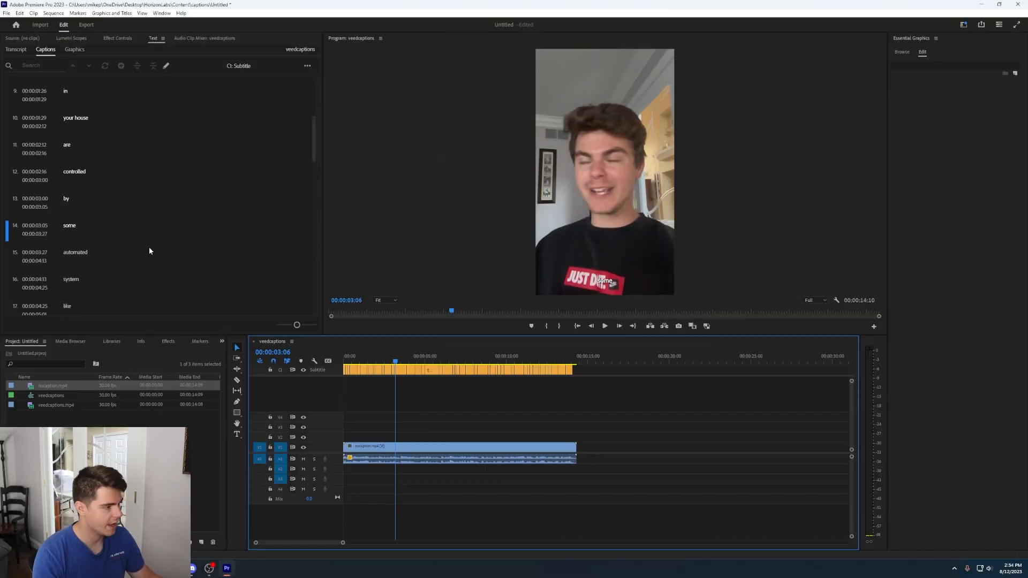
scroll(94, 177, up, 4)
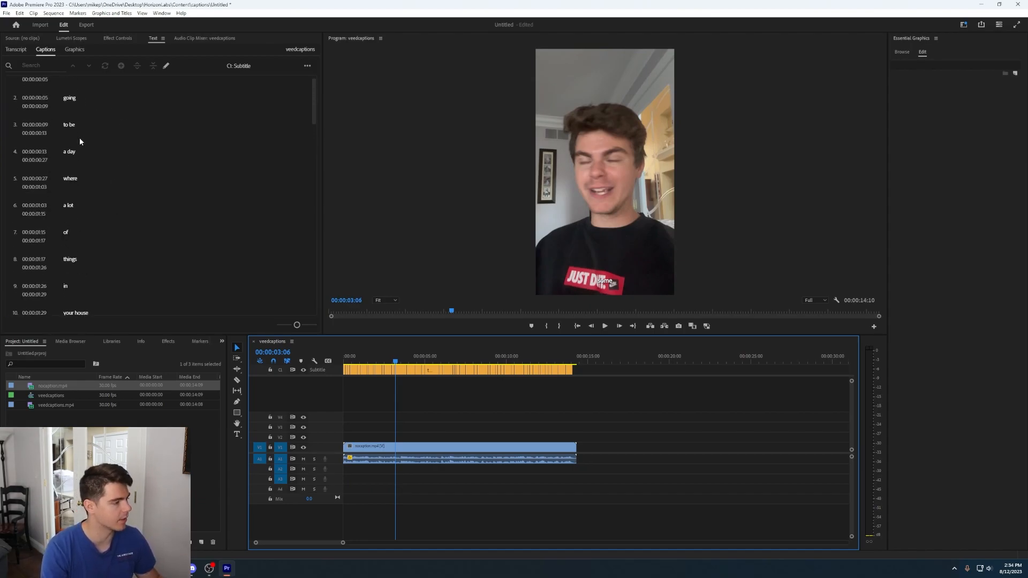
scroll(80, 268, down, 6)
Split the "your house" caption on the subtitle track at 00:00:02:05
key(=)
click(396, 365)
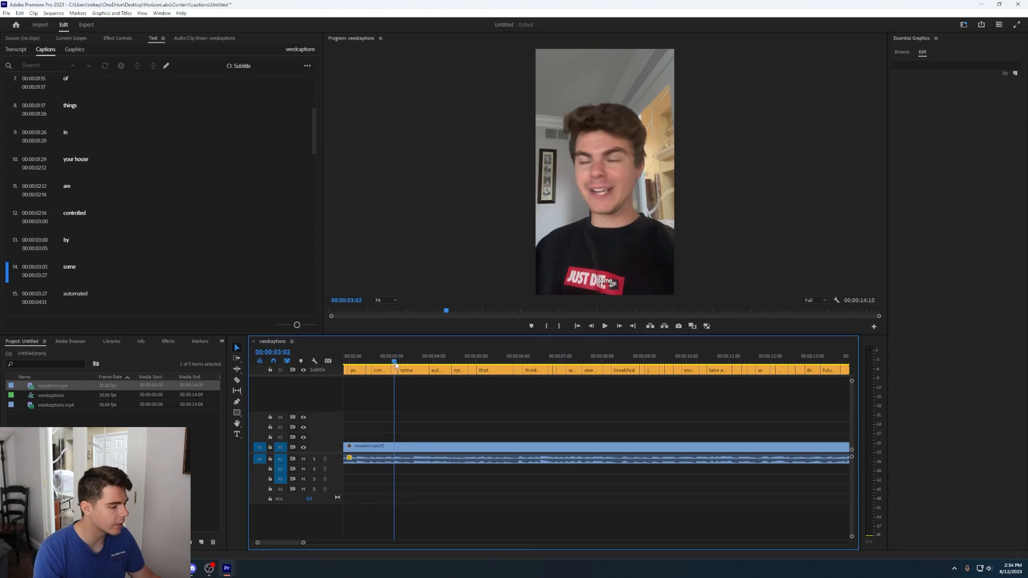
drag(395, 365, 380, 362)
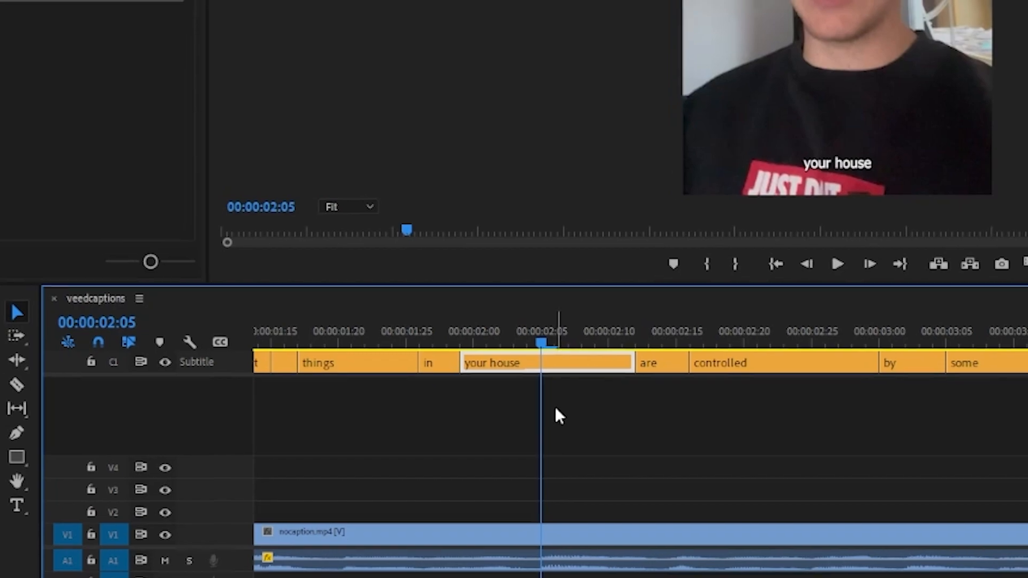
key(c)
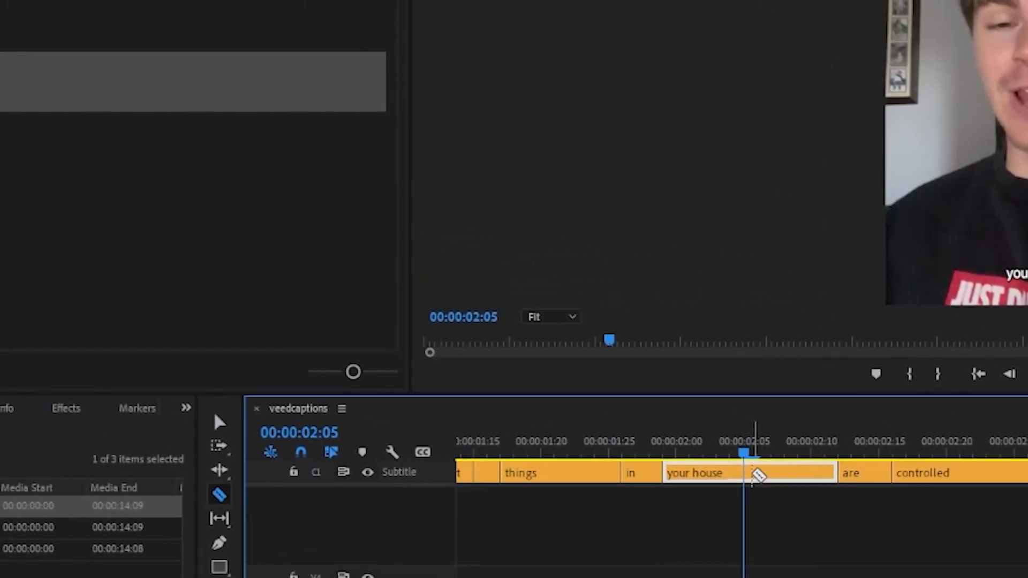
click(483, 343)
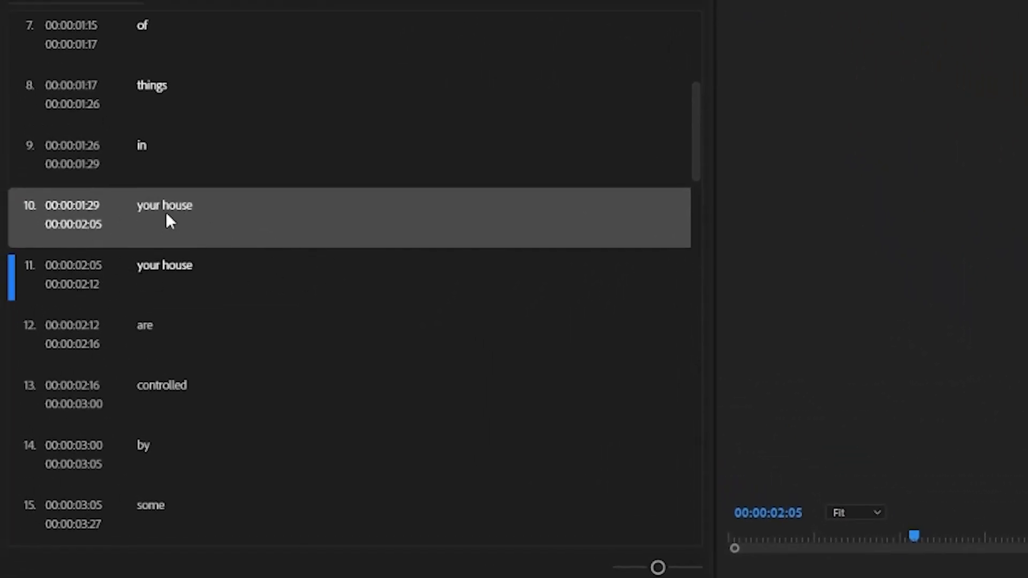
Change the text of the two split captions to "your" and "house", and play them back
click(177, 275)
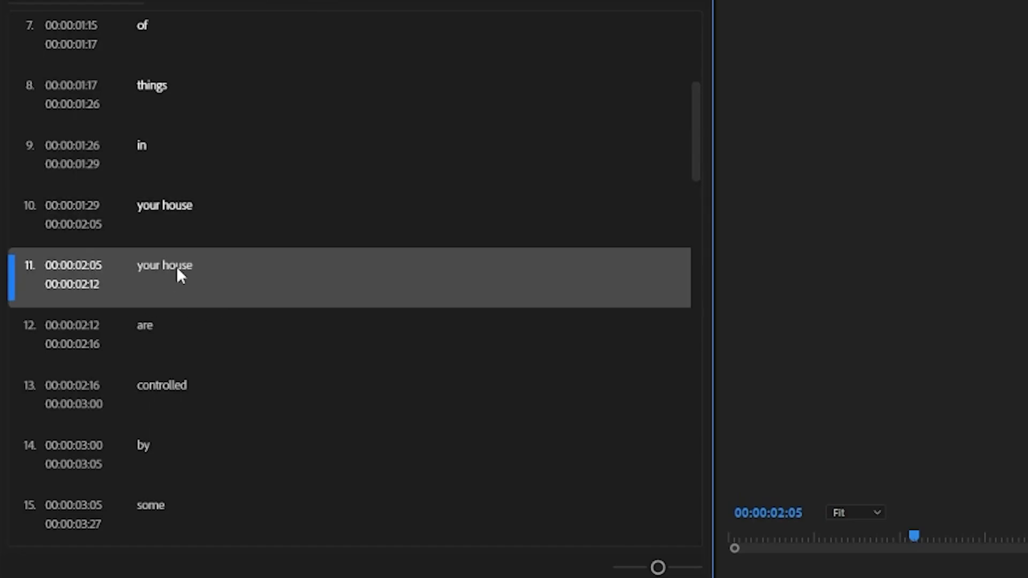
click(177, 268)
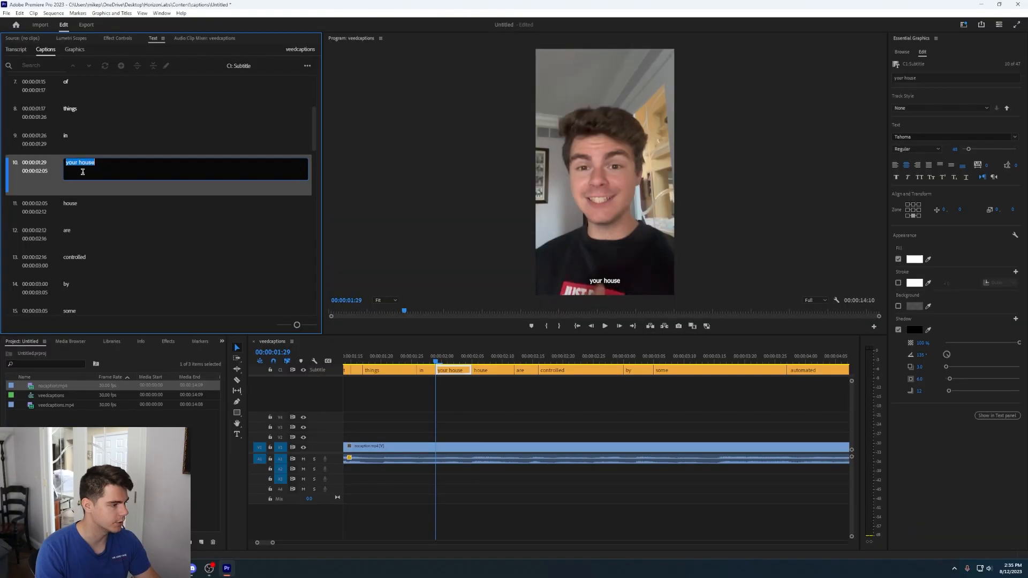
drag(114, 164, 78, 168)
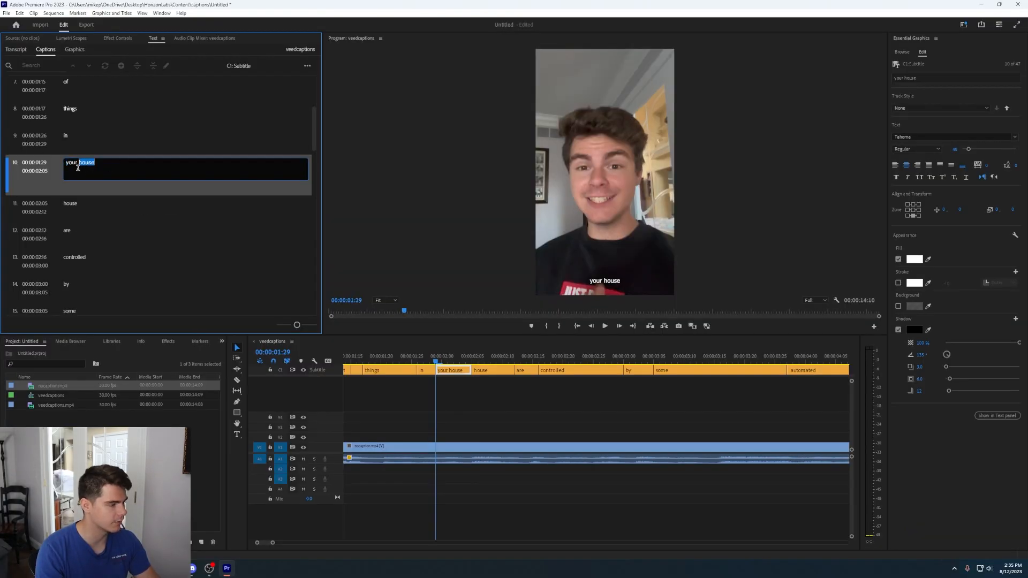
key(BackSpace)
click(508, 418)
key(space)
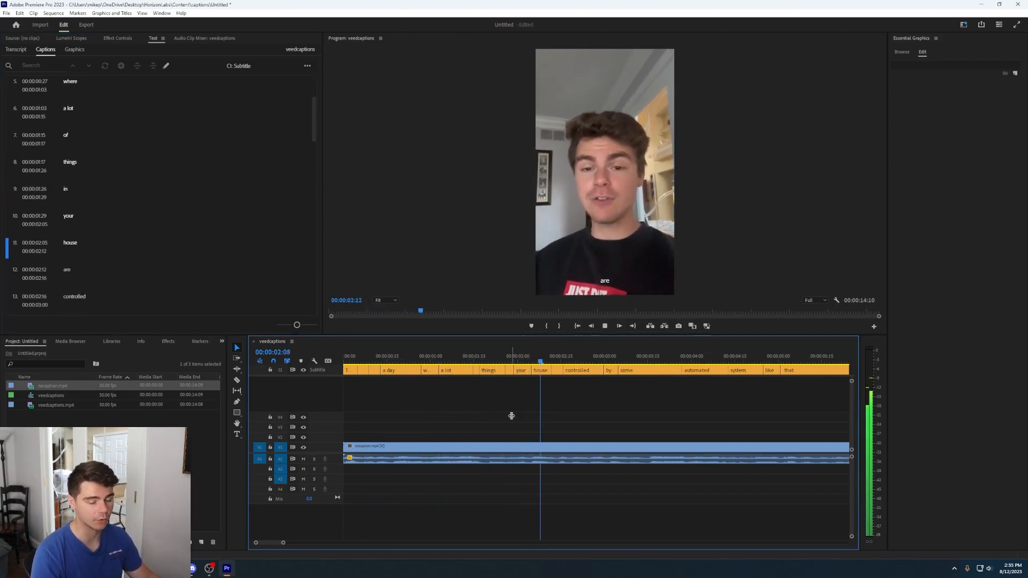
key(space)
Set the first caption's font to ObelixPro and return the playhead to the start of the sequence
drag(368, 357, 314, 366)
click(349, 370)
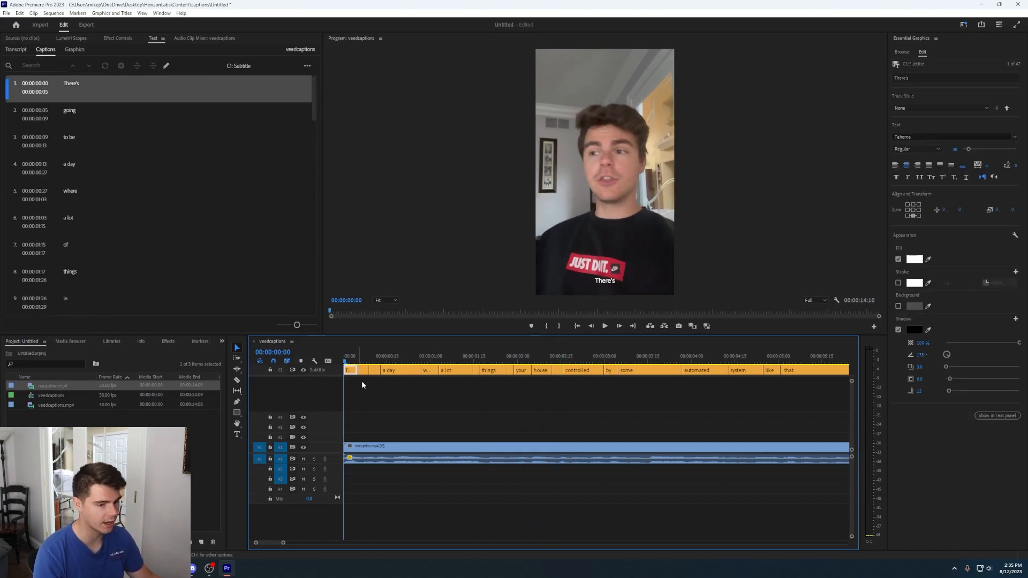
click(1014, 138)
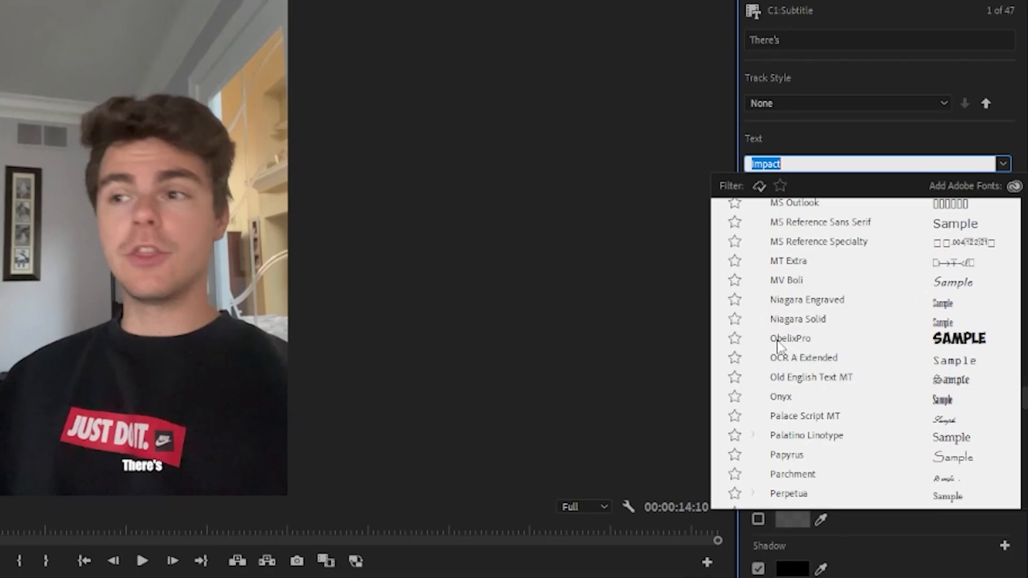
click(791, 341)
key(space)
key(space)
drag(348, 356, 346, 356)
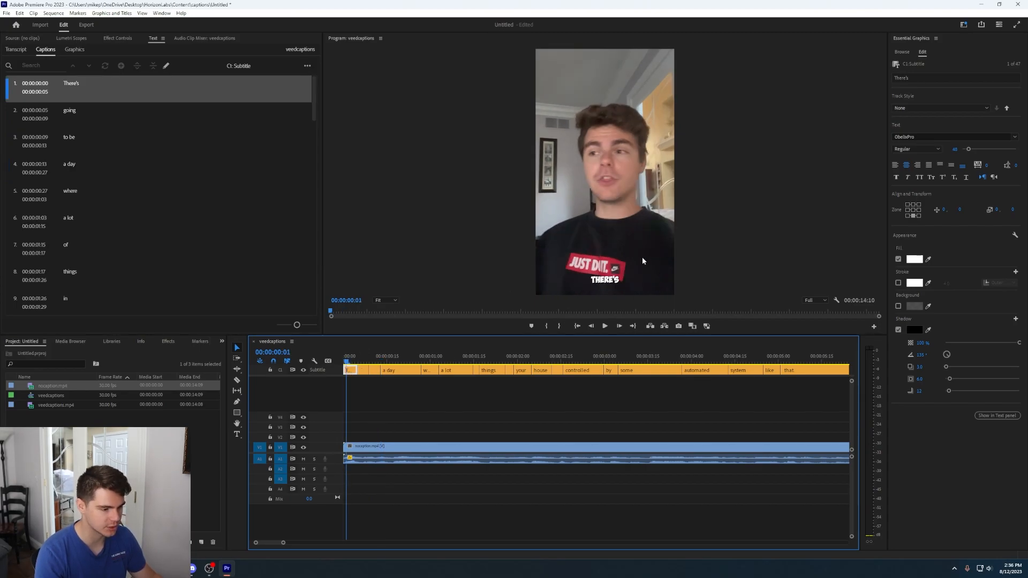
Enlarge the first caption's text to size 90 and give it a black outer stroke
mouse_move(968, 149)
mouse_down()
mouse_move(978, 150)
mouse_move(957, 165)
mouse_up()
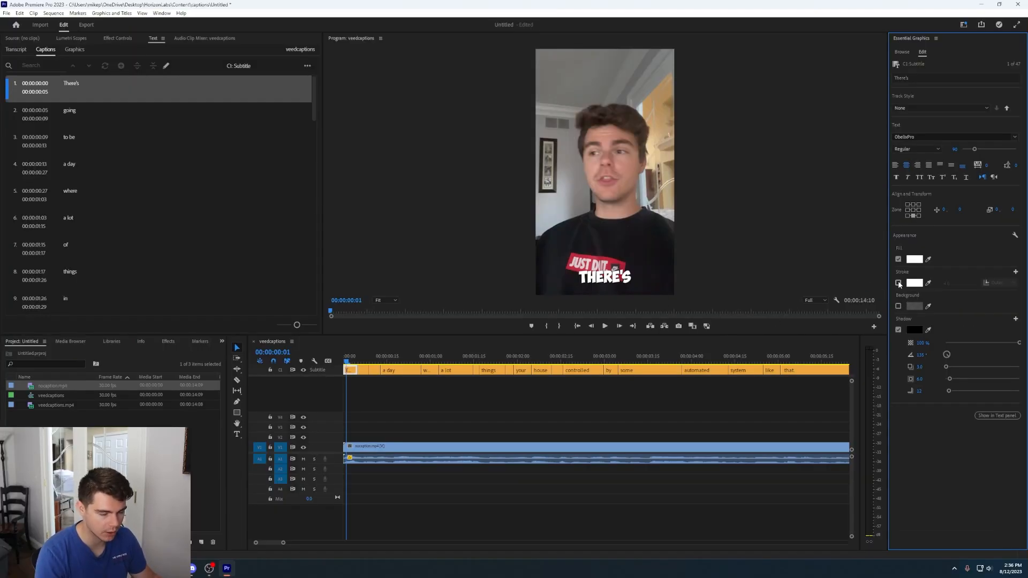
click(899, 284)
click(914, 283)
mouse_move(465, 317)
mouse_down()
mouse_move(477, 294)
mouse_move(419, 236)
mouse_up()
click(595, 223)
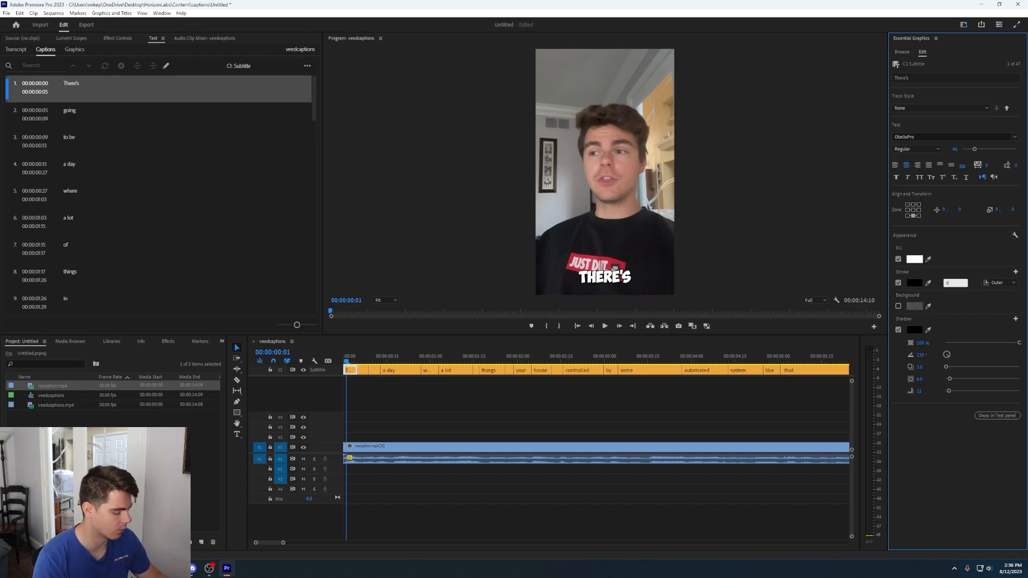
key(Return)
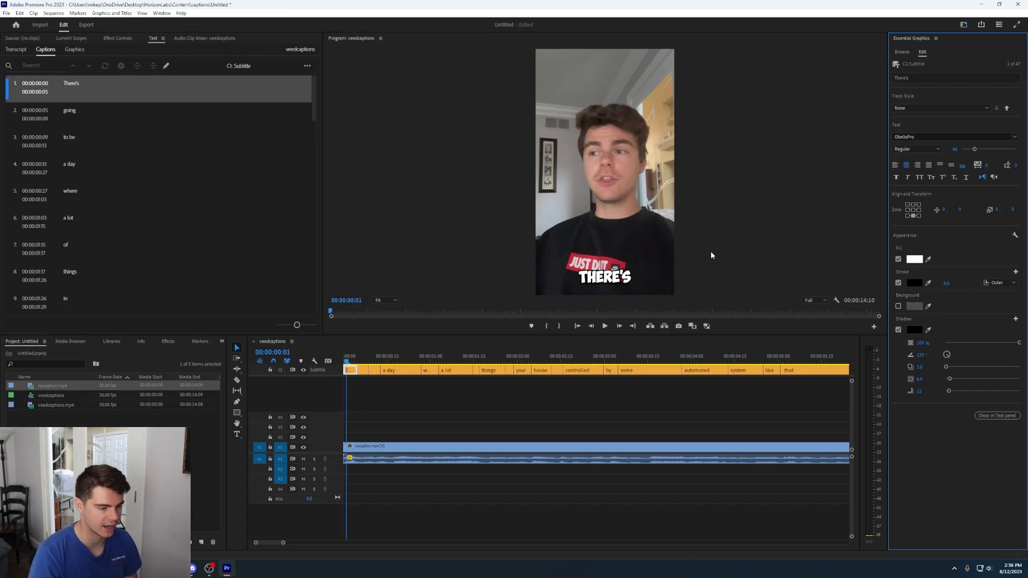
Save the first caption's formatting as a new track style named Test
click(345, 357)
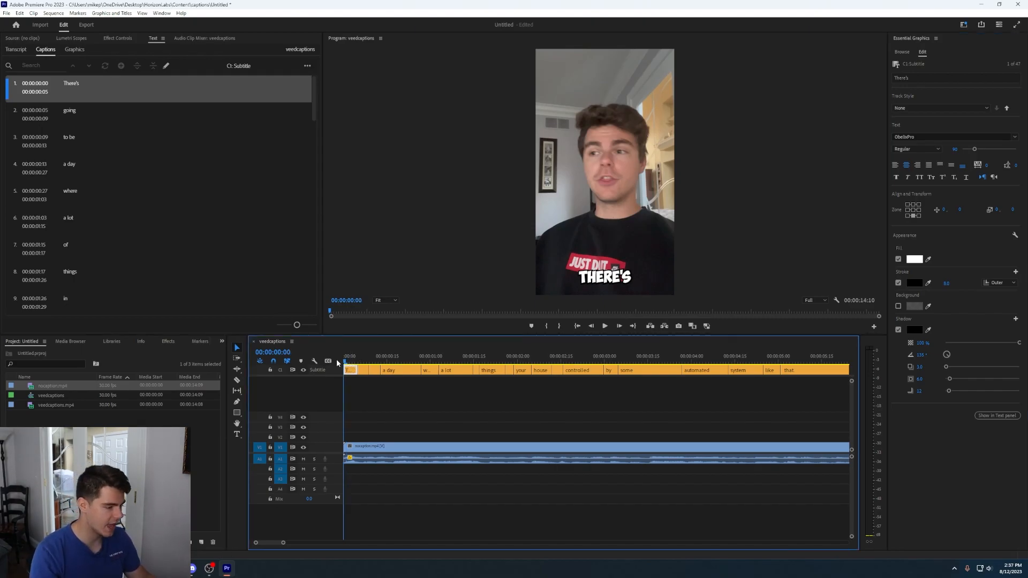
drag(374, 358, 327, 371)
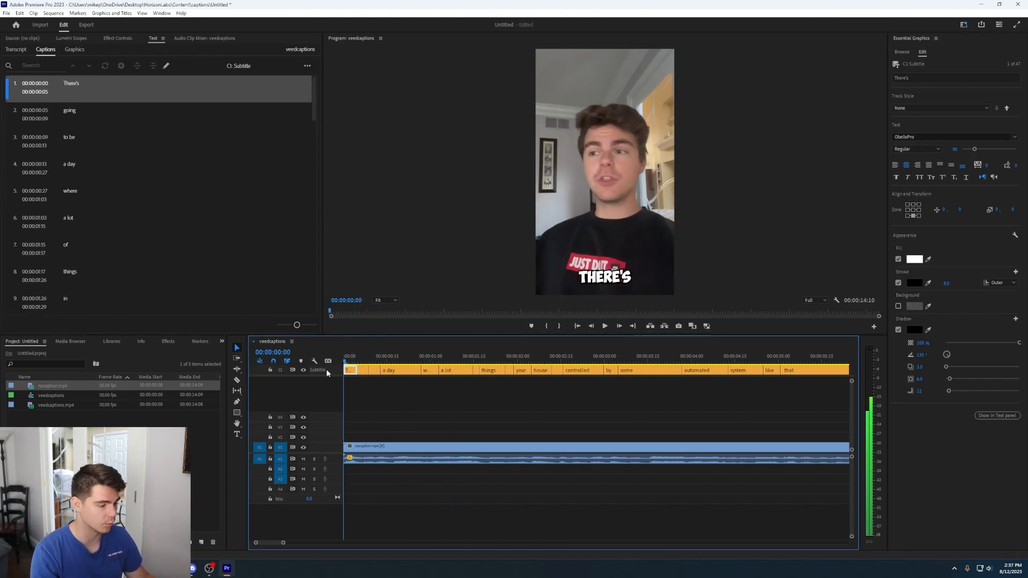
click(905, 109)
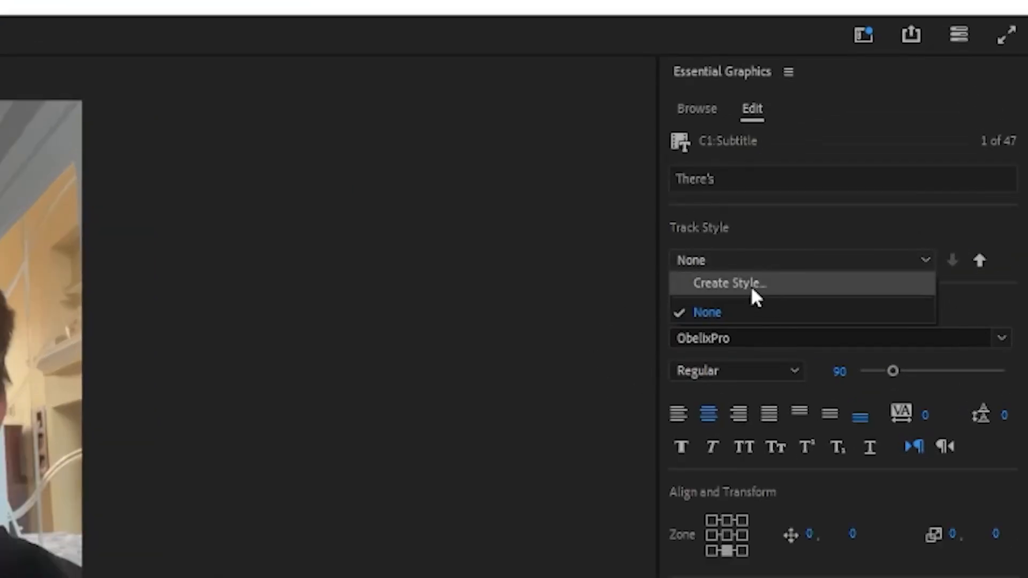
click(745, 282)
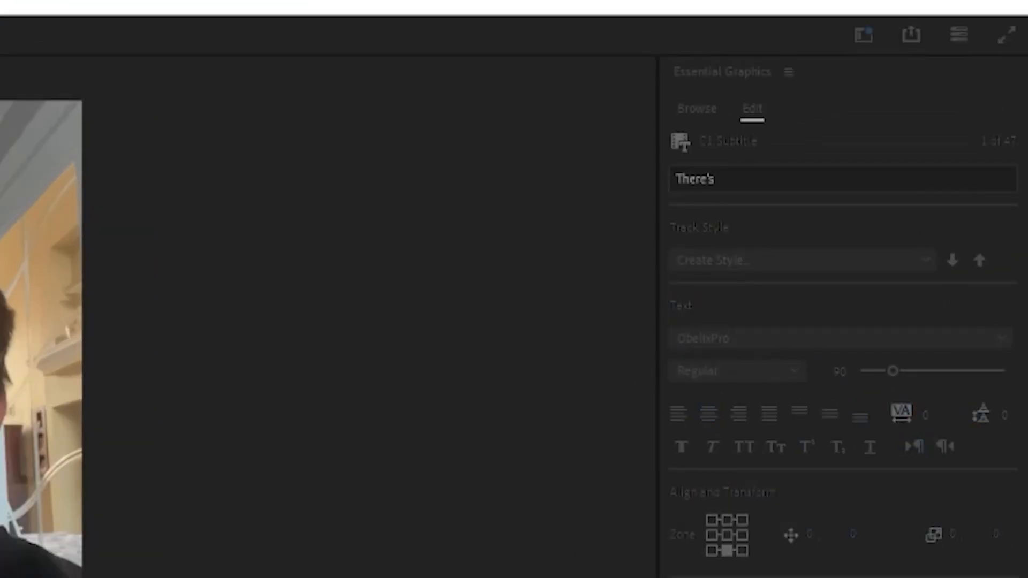
text(Test)
key(Return)
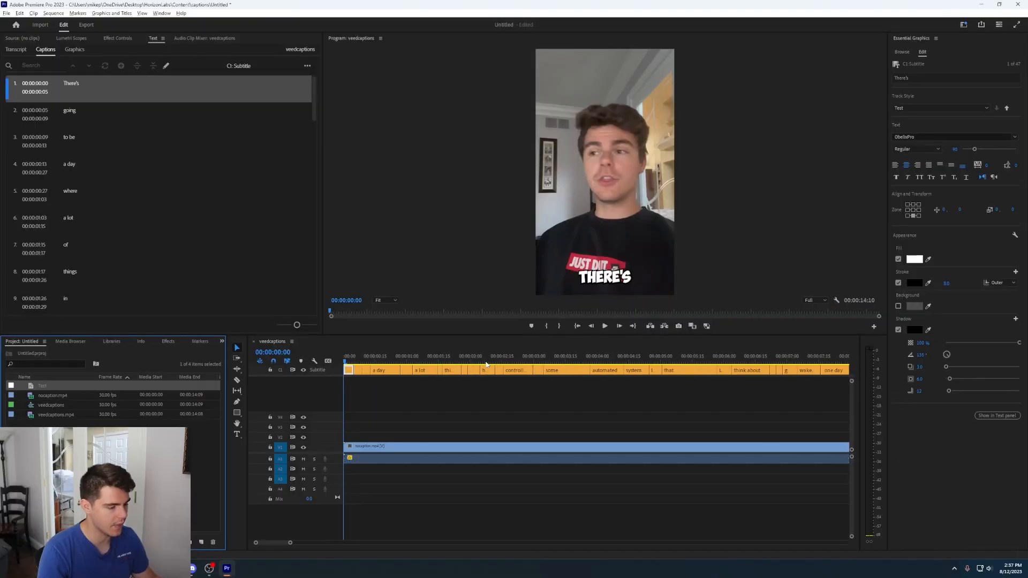
Apply the Test track style to all captions on the subtitle track and play through the sequence
scroll(490, 377, down, 3)
drag(730, 409, 345, 367)
click(908, 108)
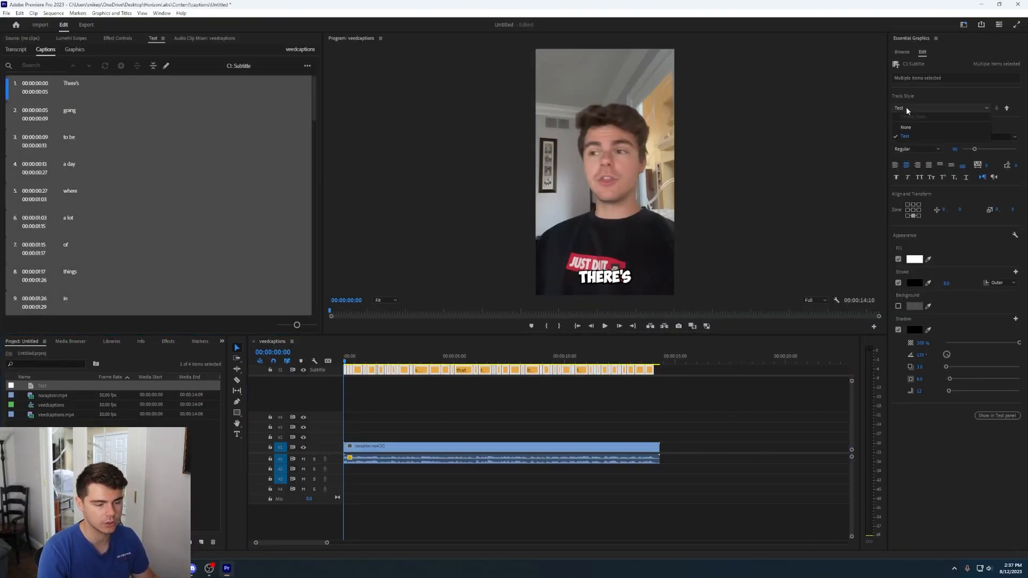
click(906, 137)
click(481, 412)
key(space)
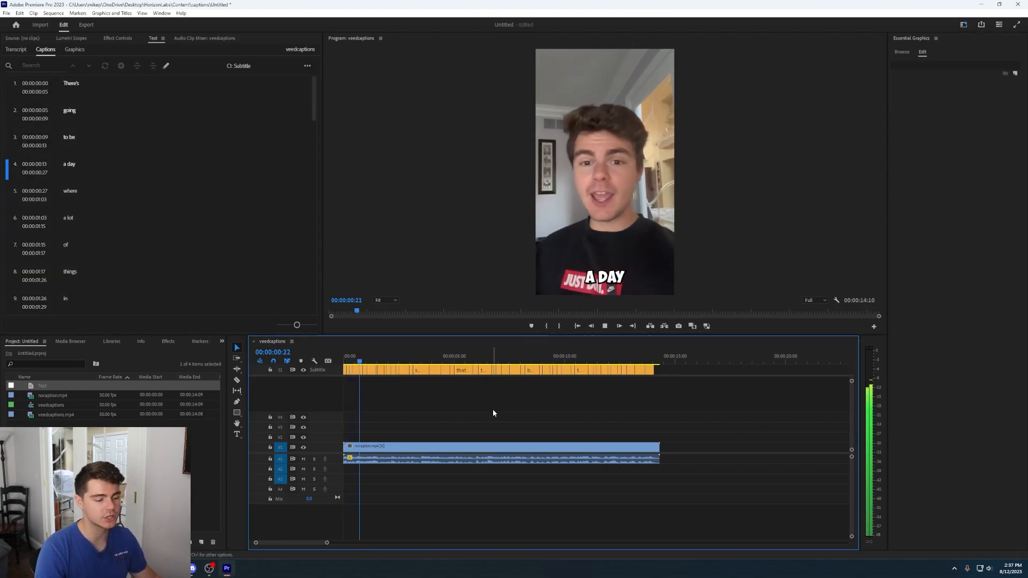
drag(365, 354, 643, 378)
key(Home)
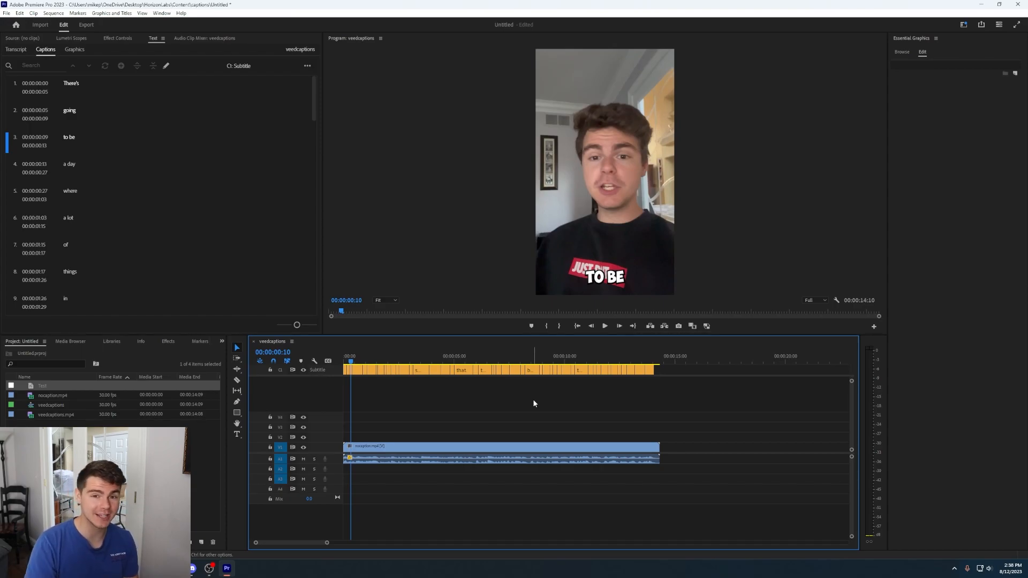
Select all captions on the subtitle track and upgrade them to graphics
drag(707, 411, 345, 356)
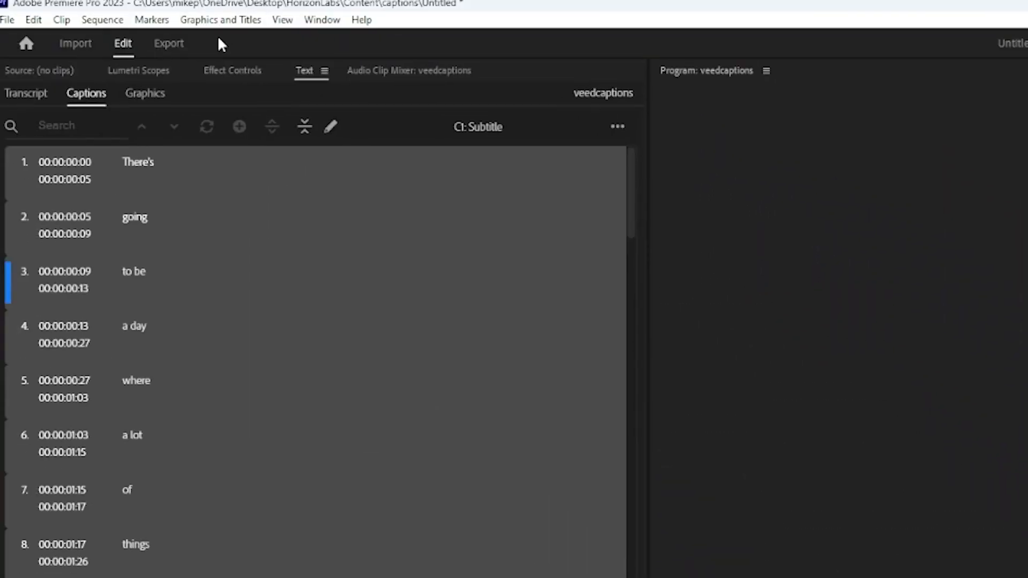
click(220, 19)
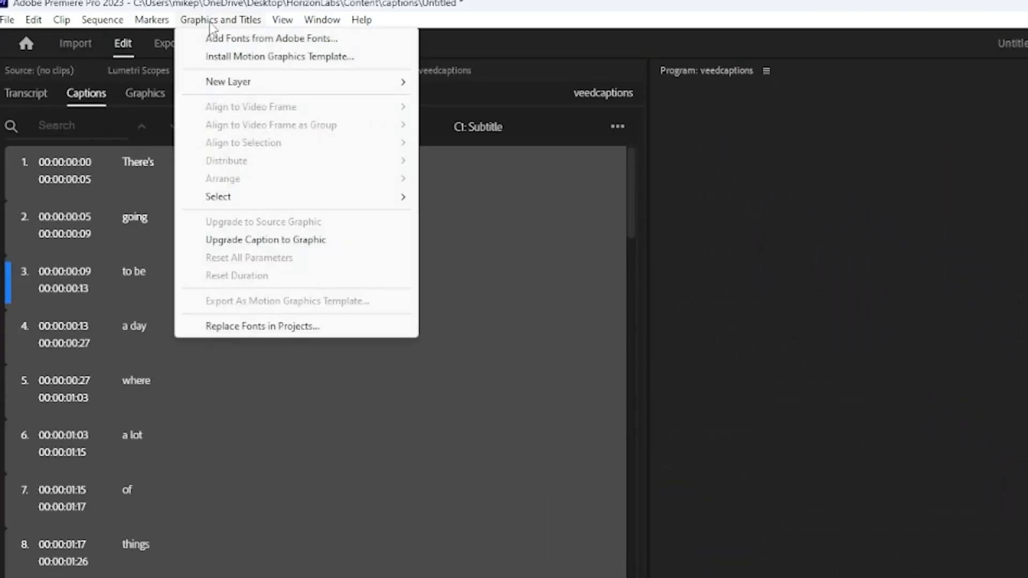
click(278, 246)
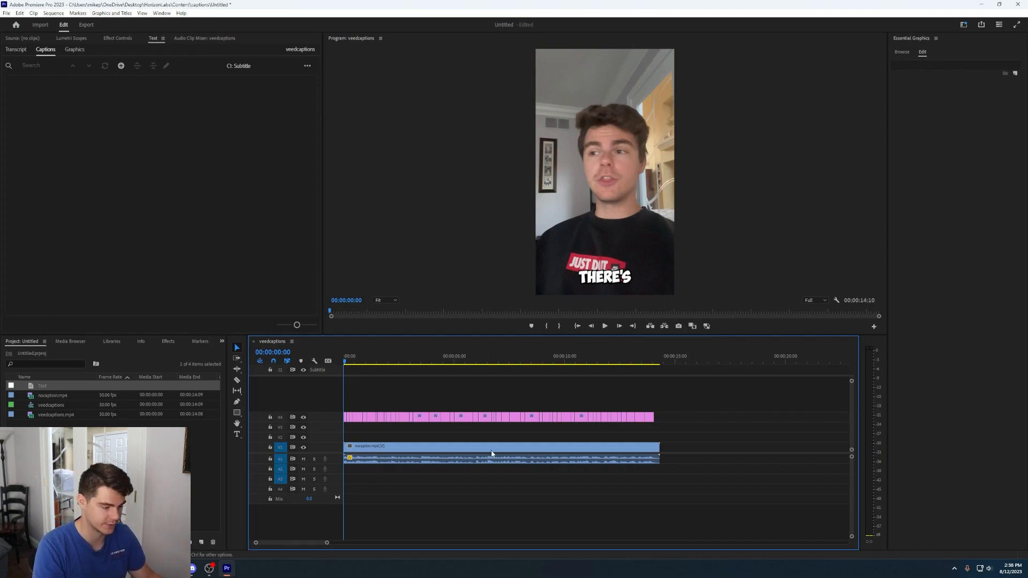
Start a Vector Motion scale animation on the first caption graphic with a keyframe of 80 at its first frame
key(=)
key(=)
key(=)
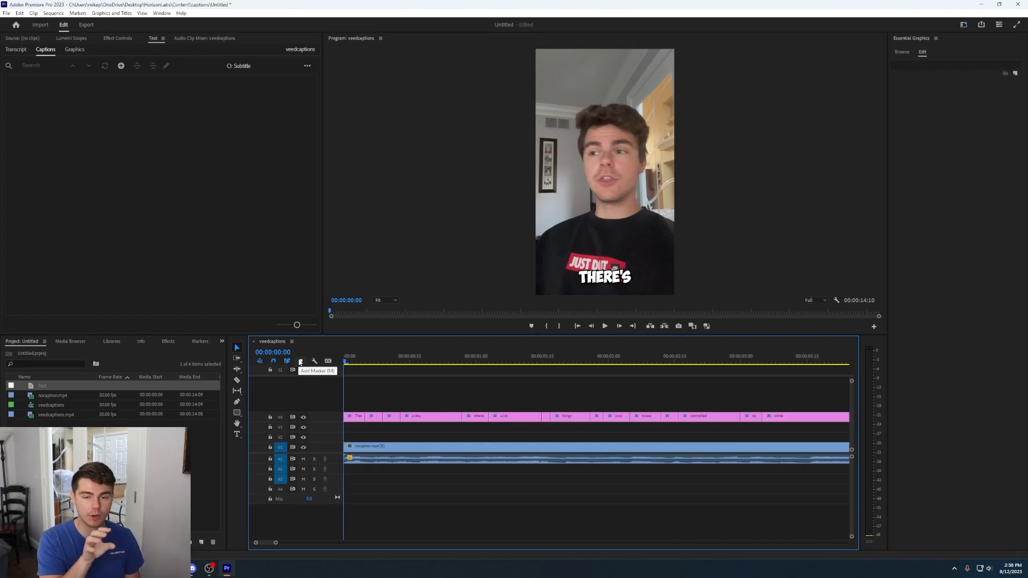
click(355, 417)
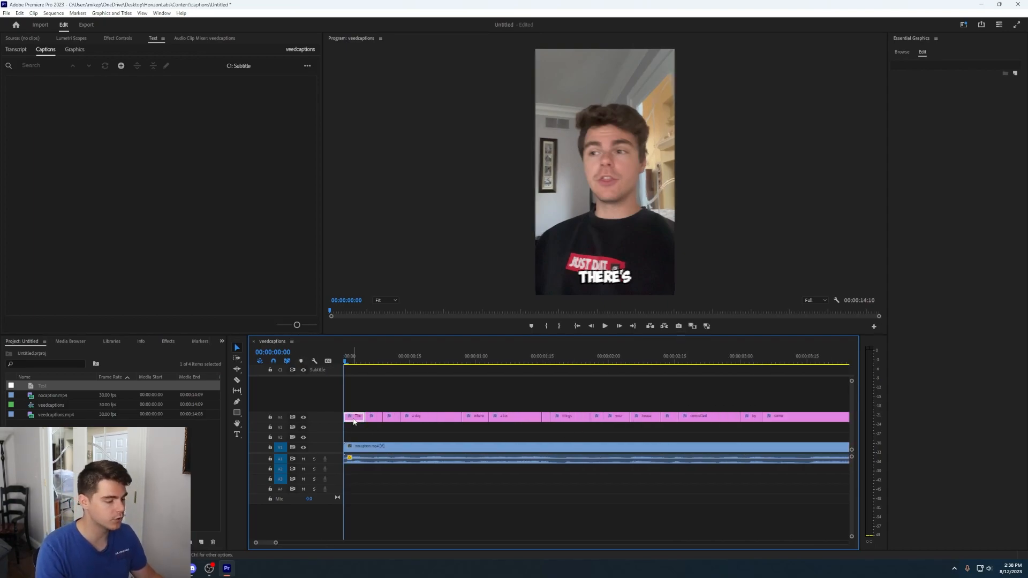
click(352, 368)
click(617, 192)
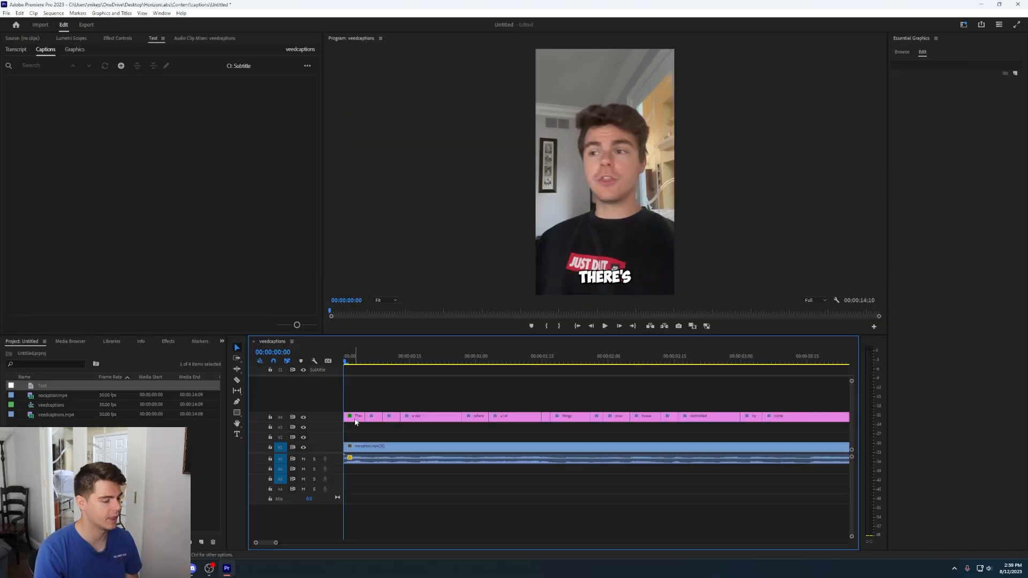
click(355, 418)
click(116, 38)
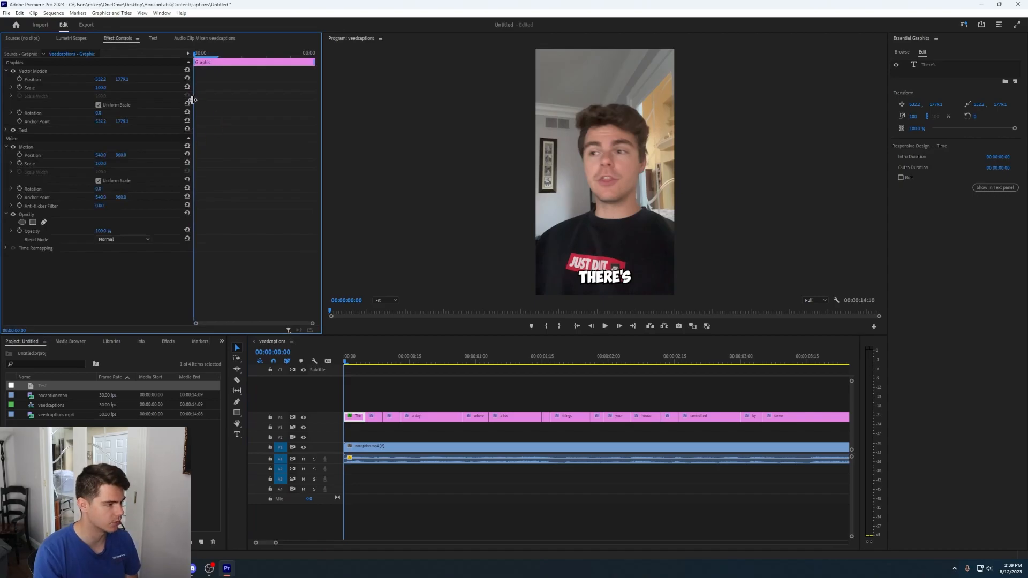
click(19, 87)
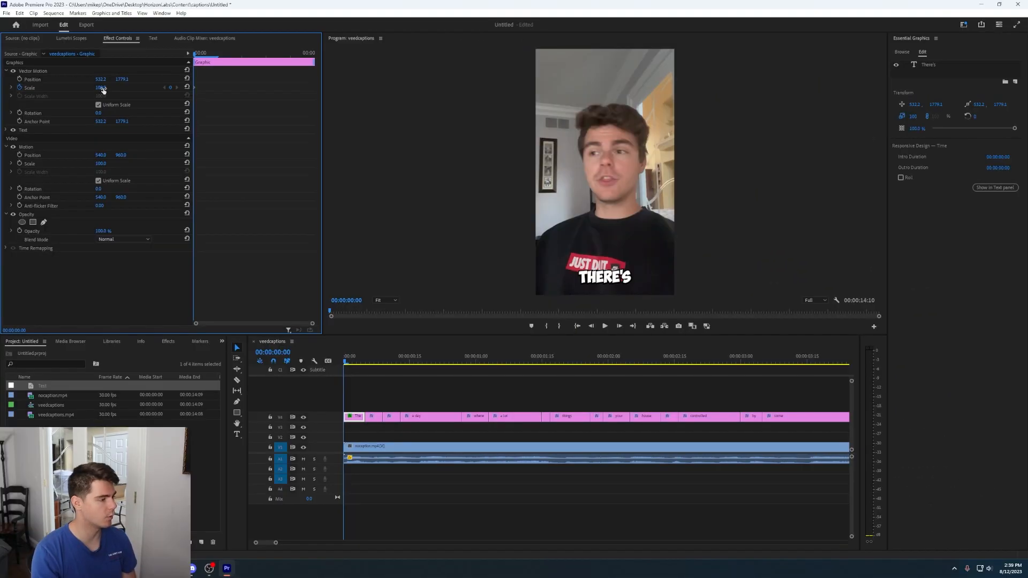
click(175, 106)
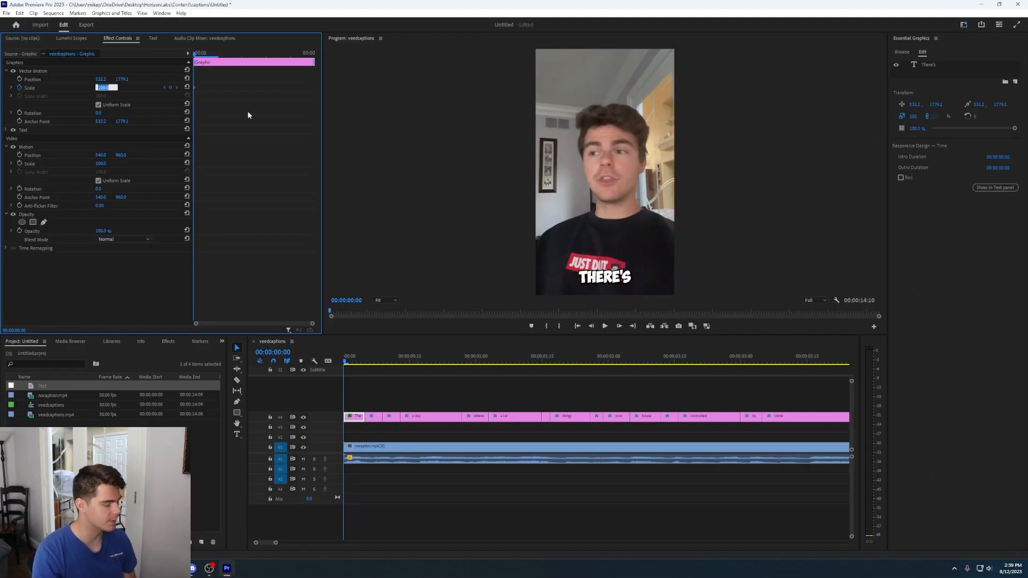
text(80)
key(Return)
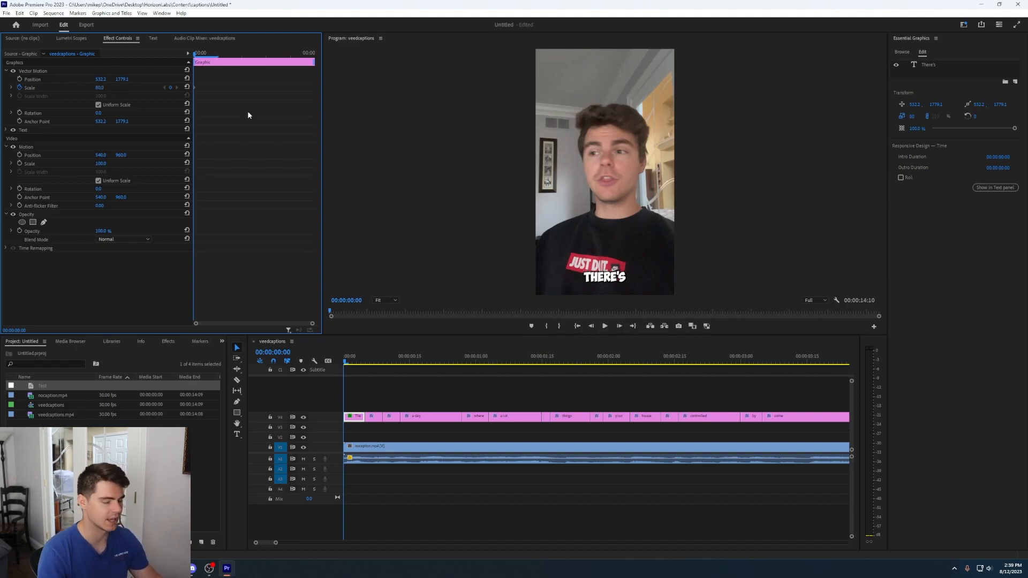
Add scale keyframes of 110 at frame 1 and 100 at frame 2 to the first caption graphic
drag(200, 56, 218, 55)
click(100, 87)
text(110)
key(Return)
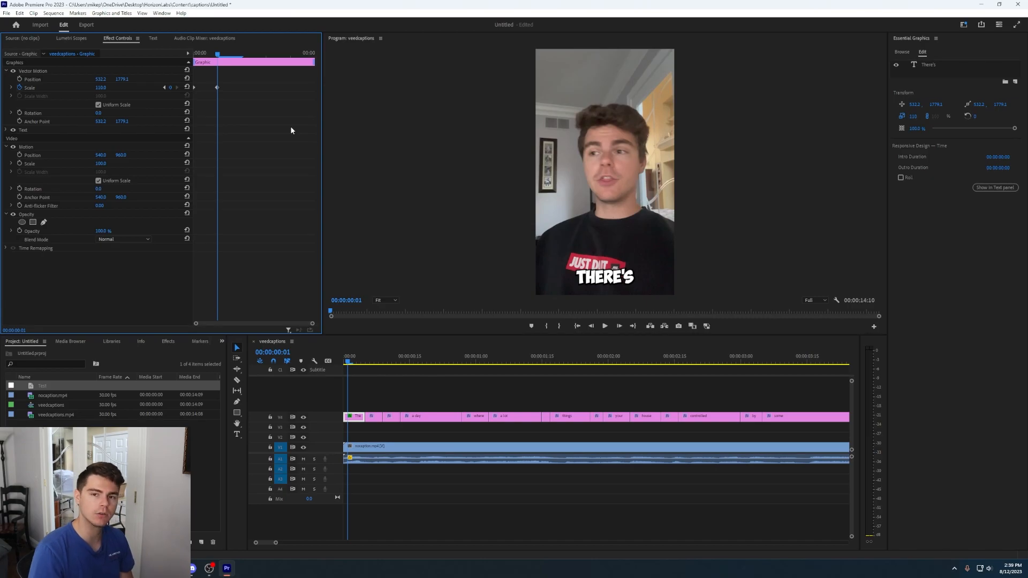
click(231, 56)
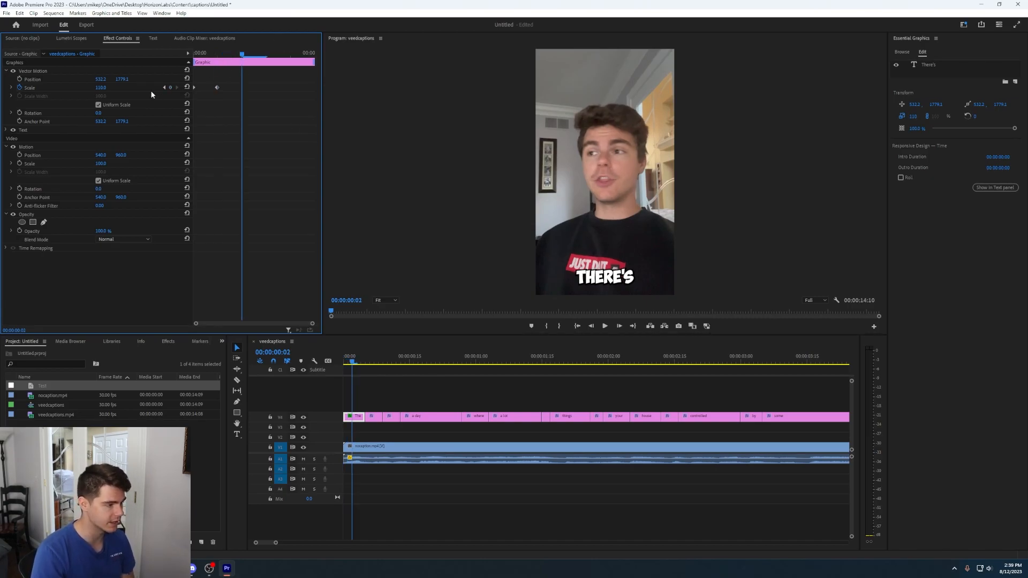
click(100, 87)
text(100)
key(Return)
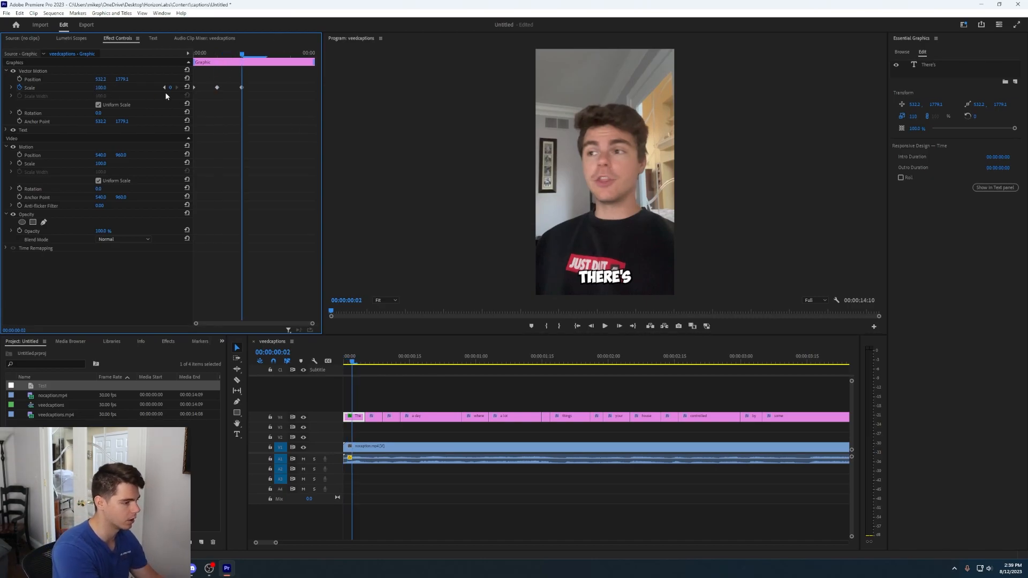
Preview the first caption's scale animation from the sequence start and raise the caption to a vertical position of about 1373.1
drag(357, 359, 327, 363)
key(space)
key(space)
key(space)
key(space)
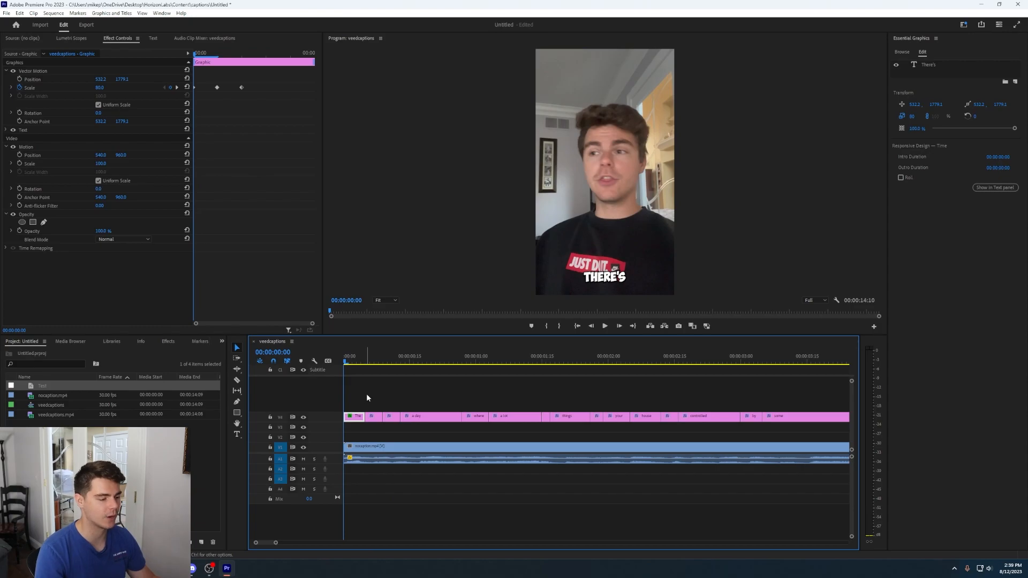
drag(121, 79, 29, 80)
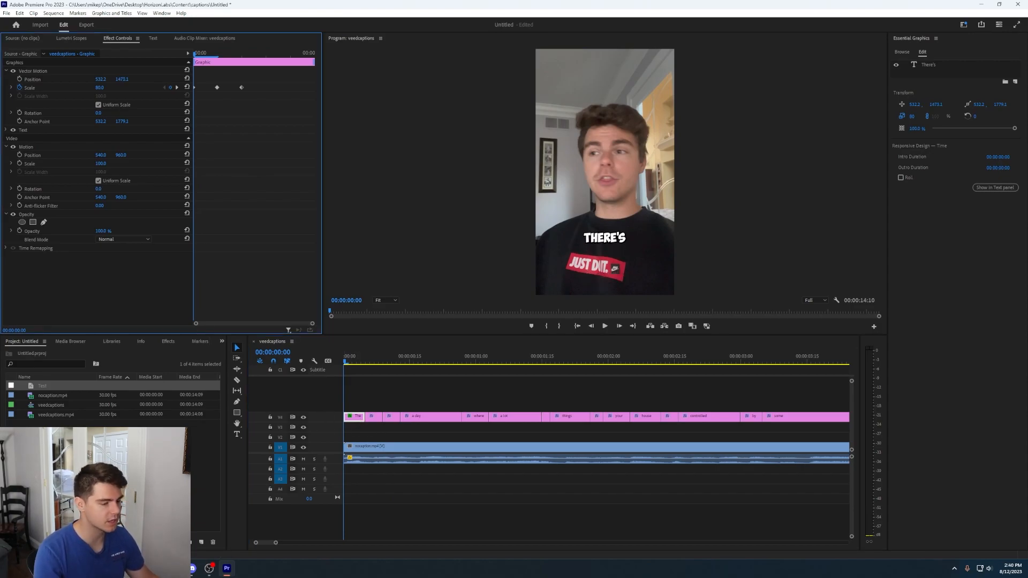
Copy the first caption's Motion and Vector Motion attributes onto all caption graphics, with attribute times scaled, and play back the result
click(354, 415)
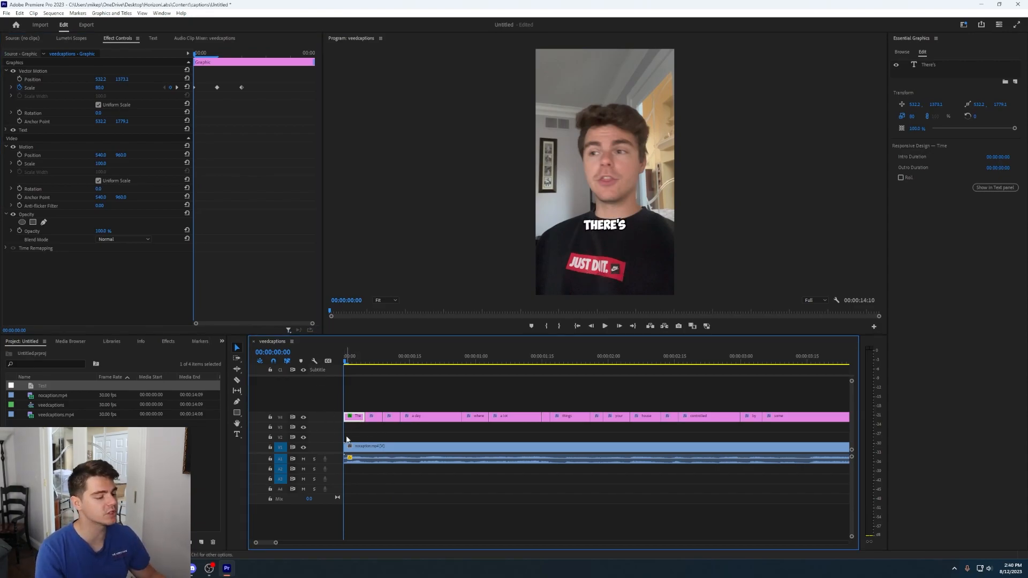
right_click(354, 417)
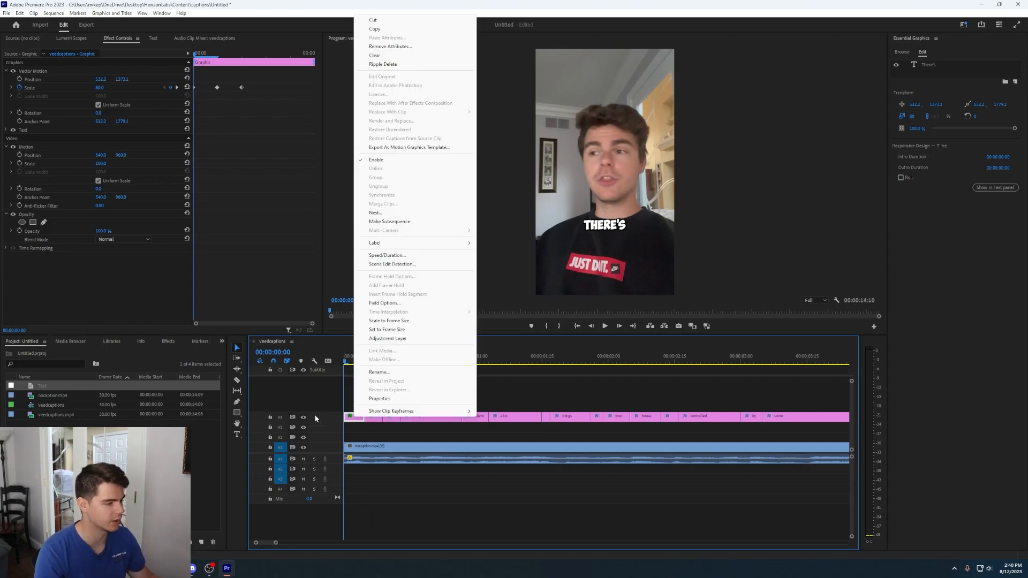
click(378, 30)
scroll(753, 443, down, 4)
drag(769, 426, 310, 387)
right_click(434, 423)
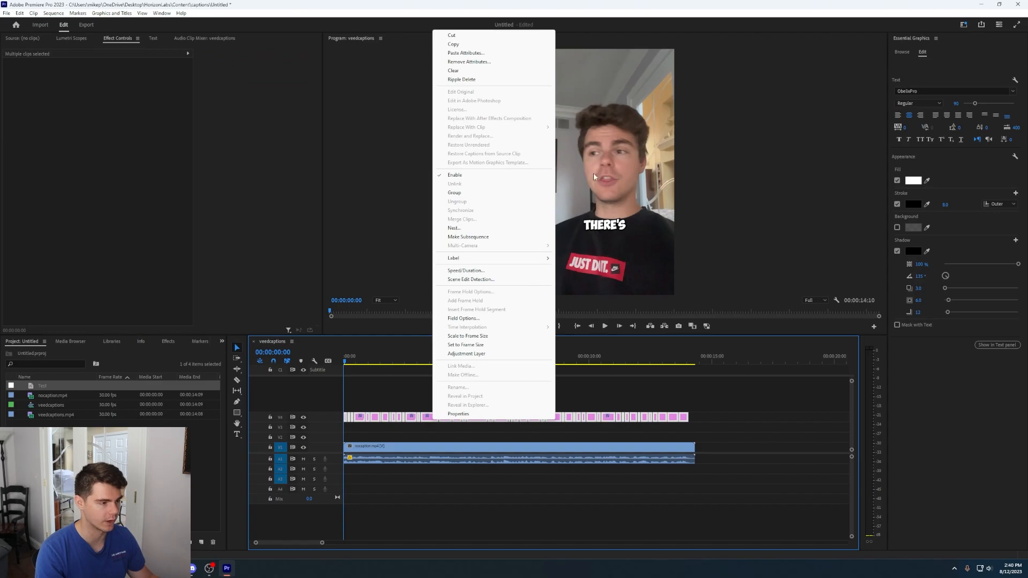
click(472, 54)
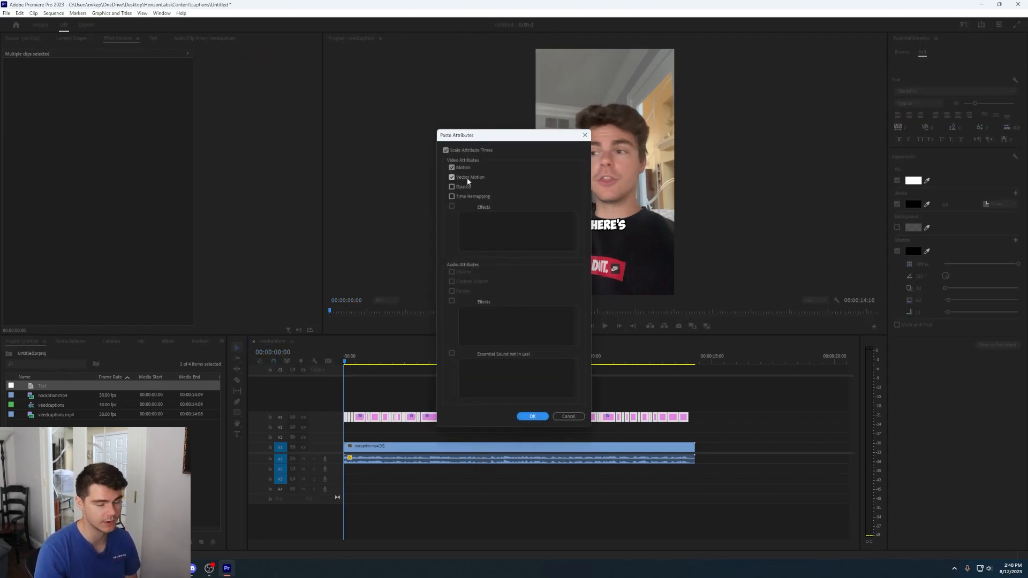
click(536, 416)
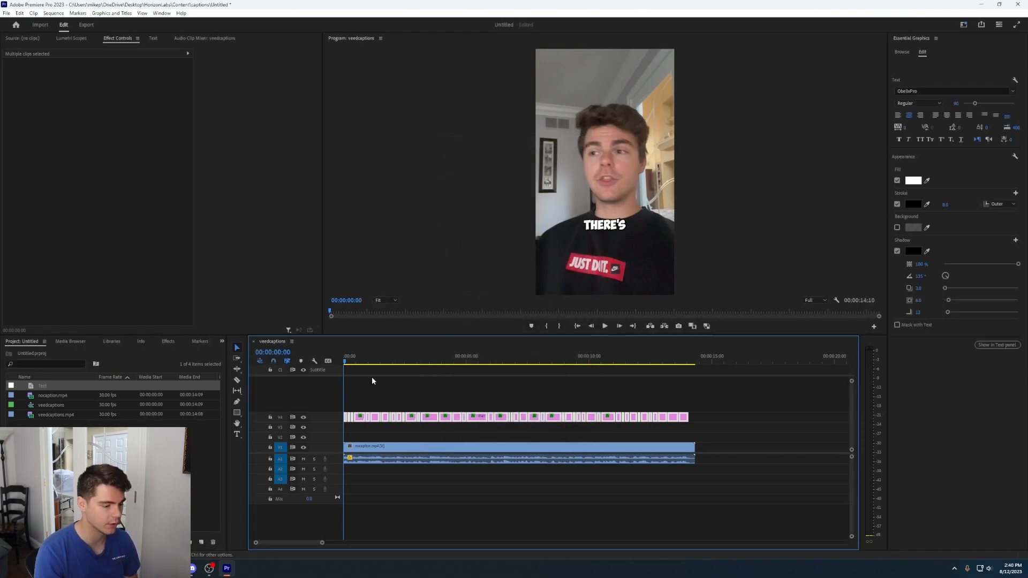
key(space)
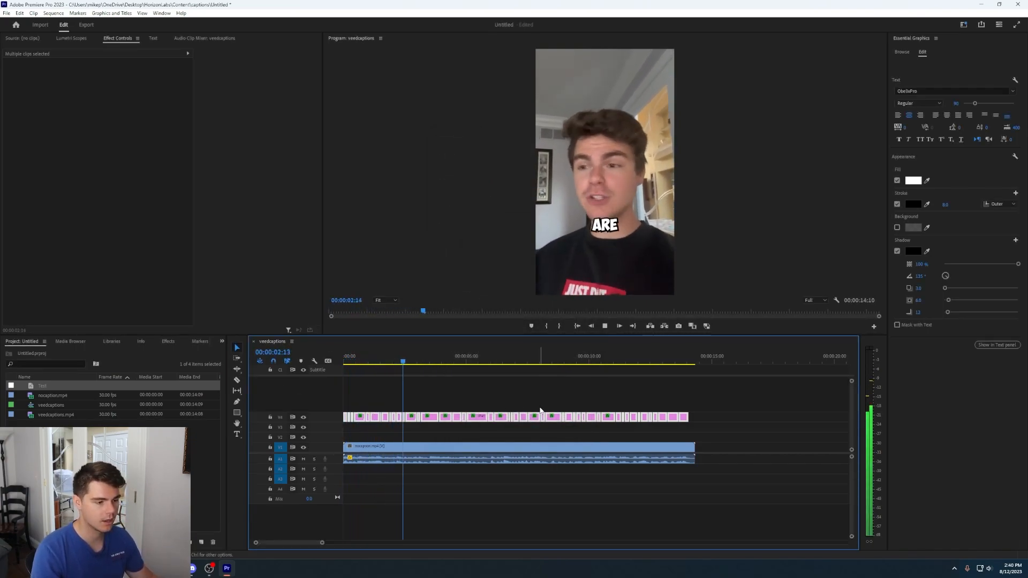
key(space)
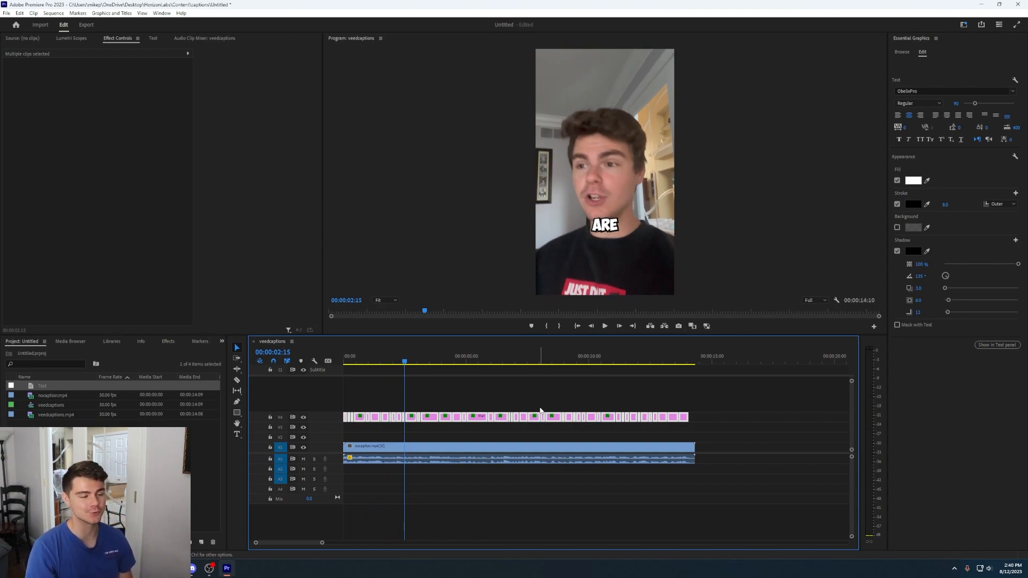
click(371, 391)
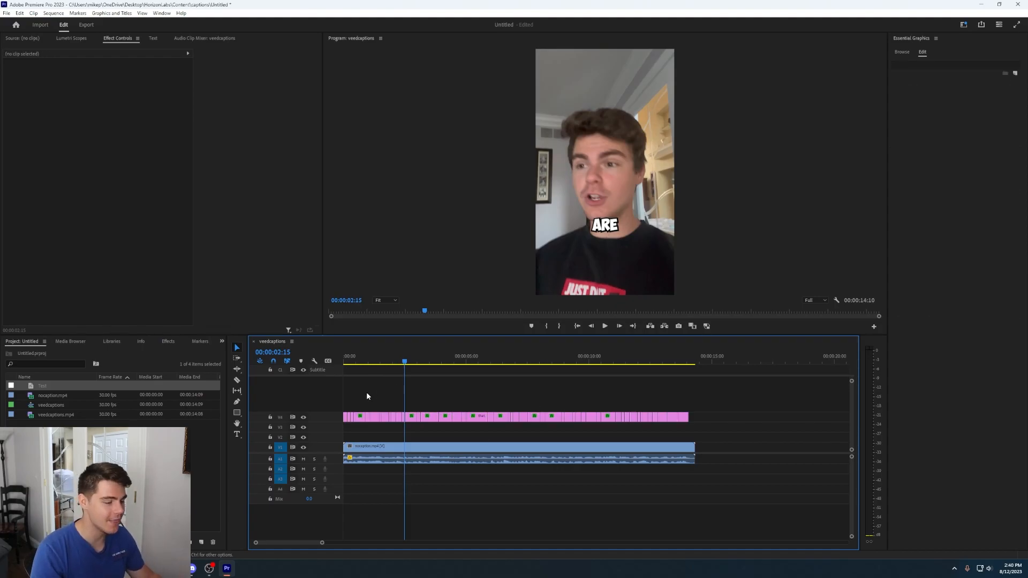
Open the outer stroke colour of the "controlled" caption's text, and move the playhead to 00:00:02:13
scroll(387, 398, up, 3)
drag(422, 362, 439, 368)
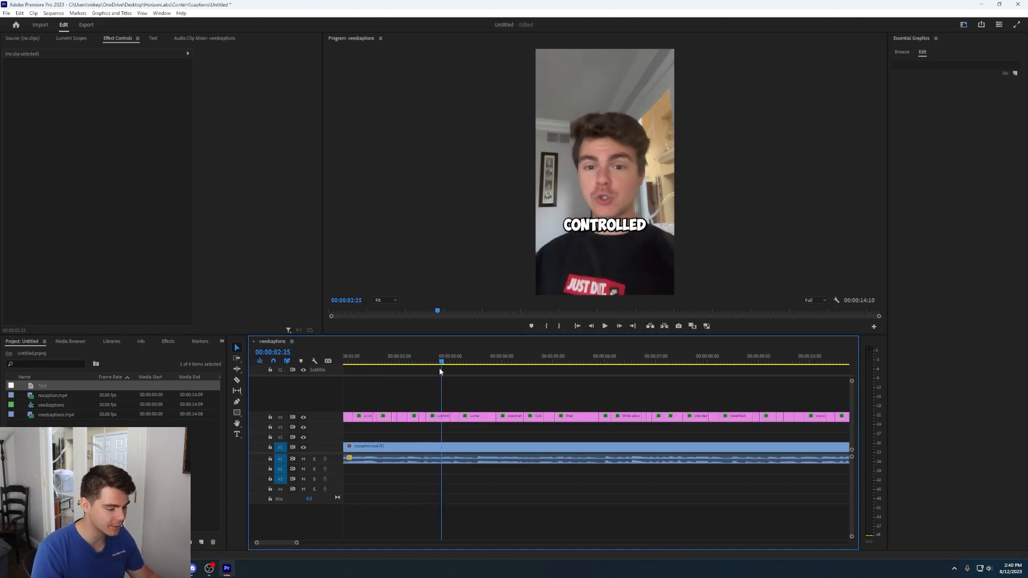
click(439, 416)
double_click(596, 225)
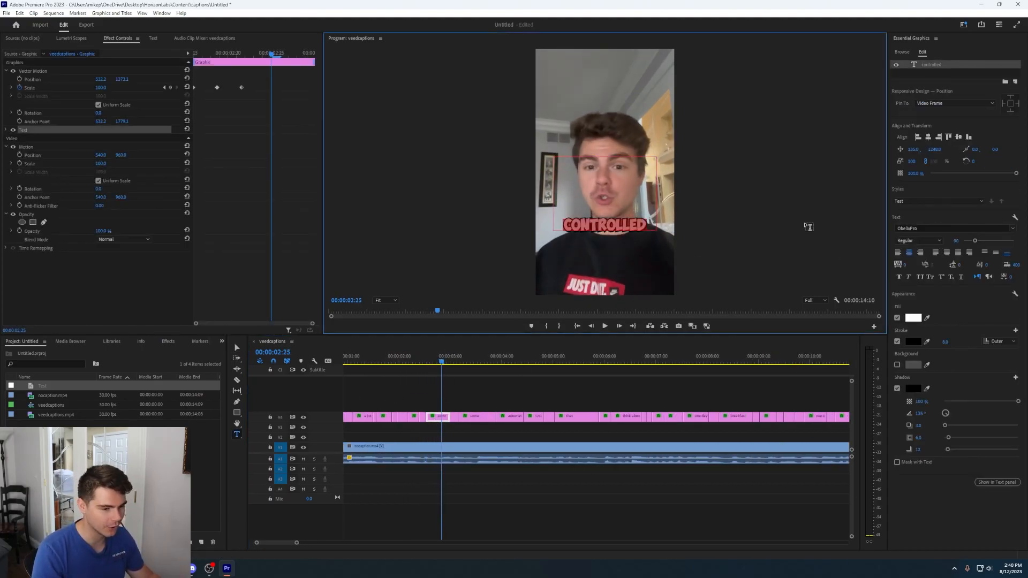
click(913, 342)
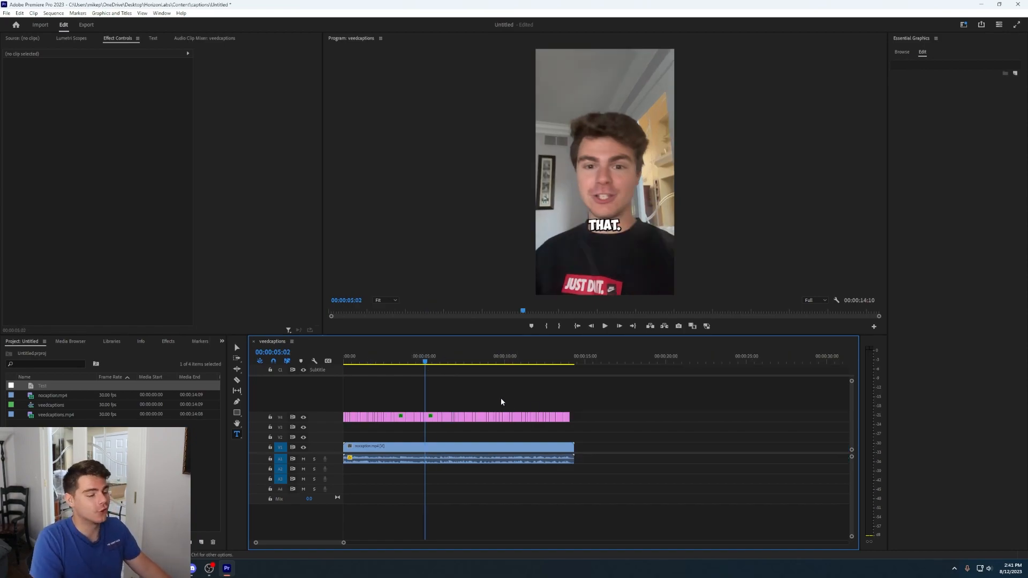
drag(433, 360, 382, 367)
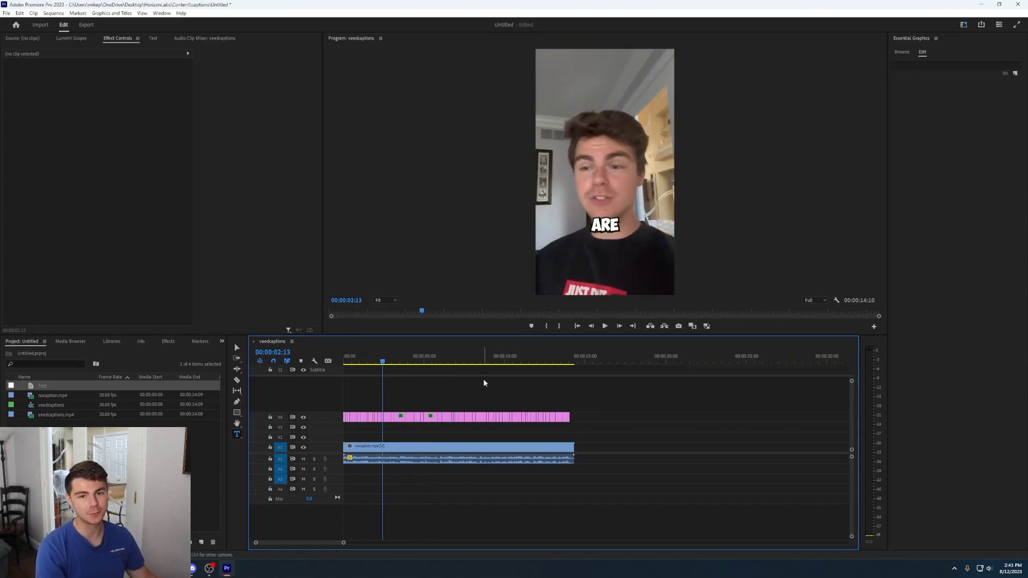